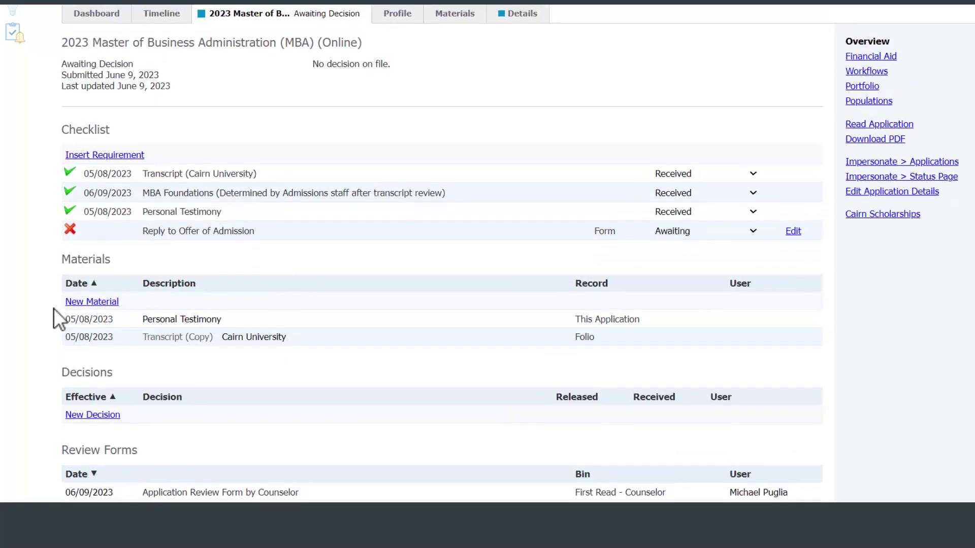
scroll(54, 309, "up", 2)
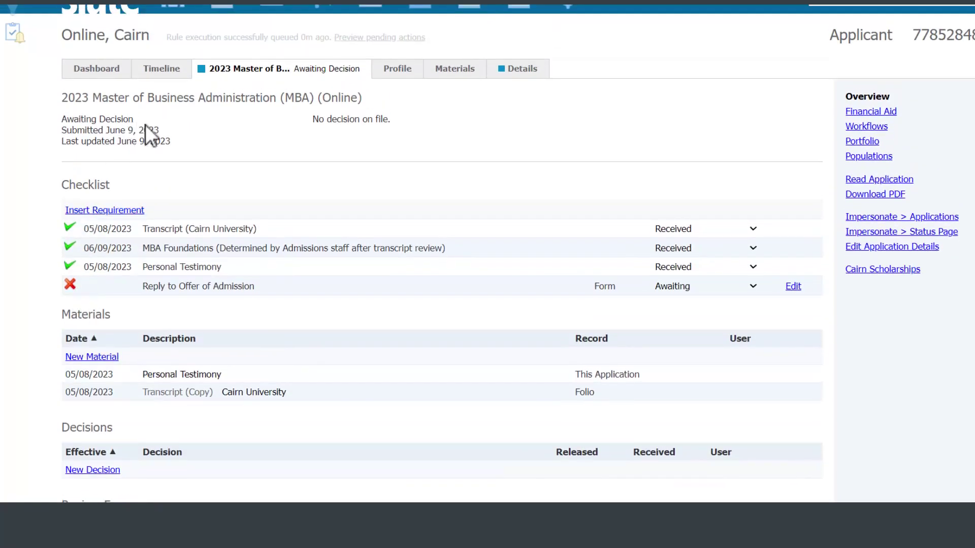
Review the Awaiting Decision status and the counselor's Admit Conditional Academic recommendation.
left_click_drag(136, 120, 63, 121)
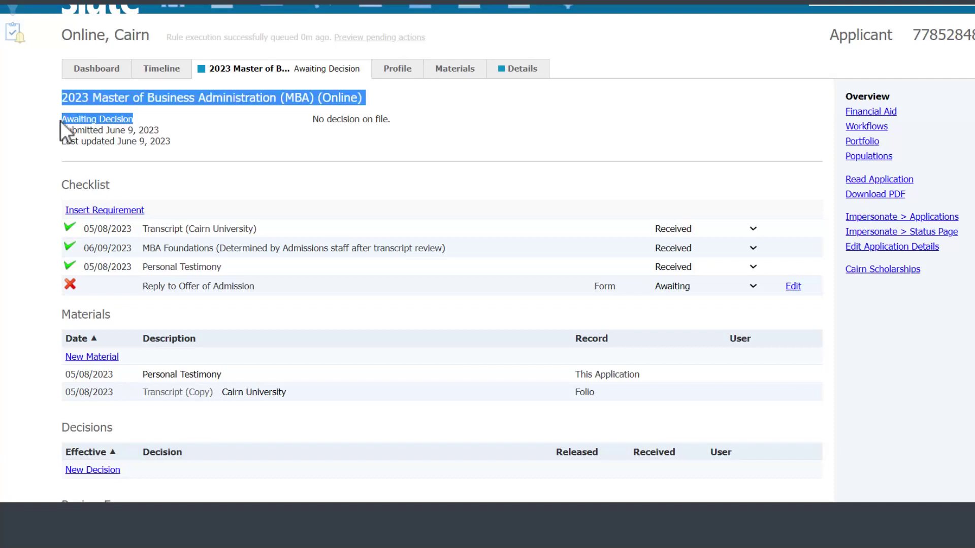
left_click(150, 119)
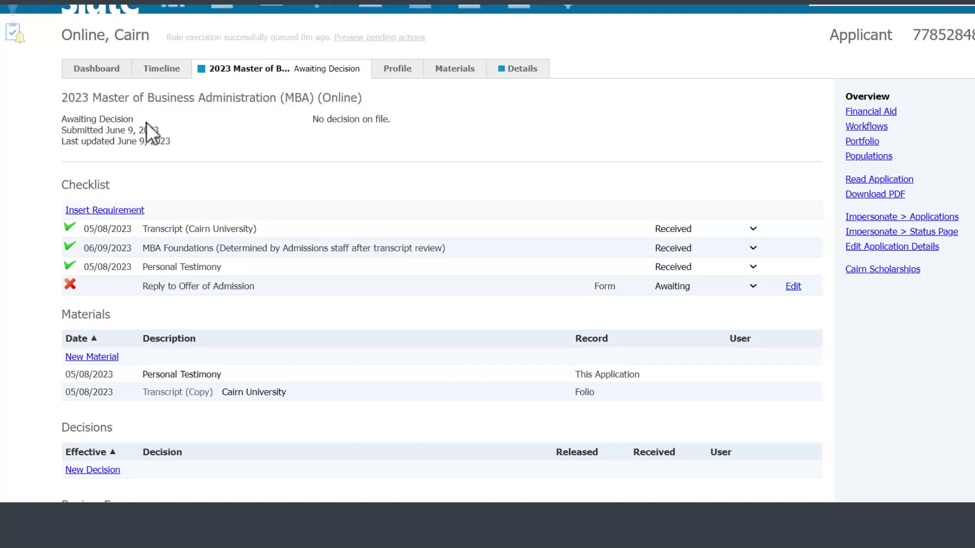
left_click_drag(131, 120, 70, 121)
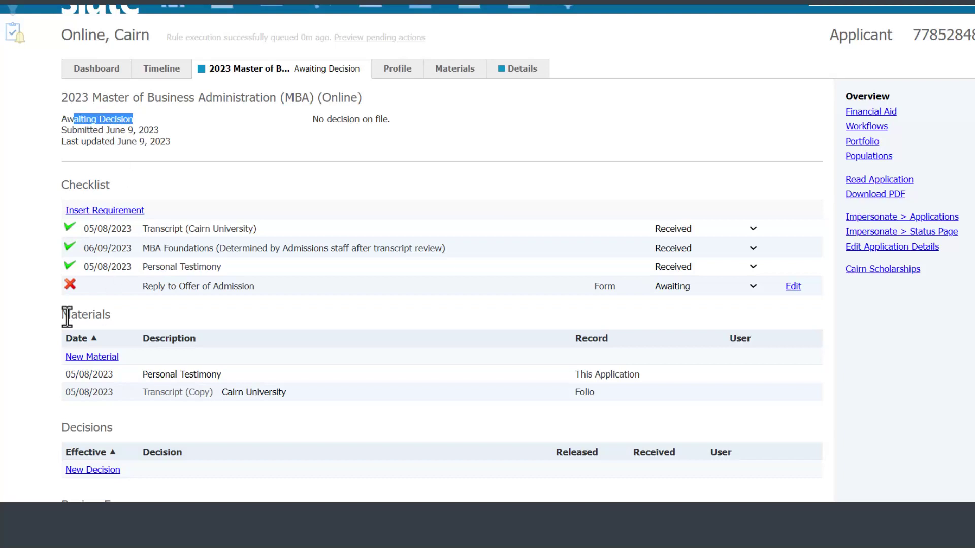
scroll(60, 320, "down", 3)
scroll(122, 335, "down", 3)
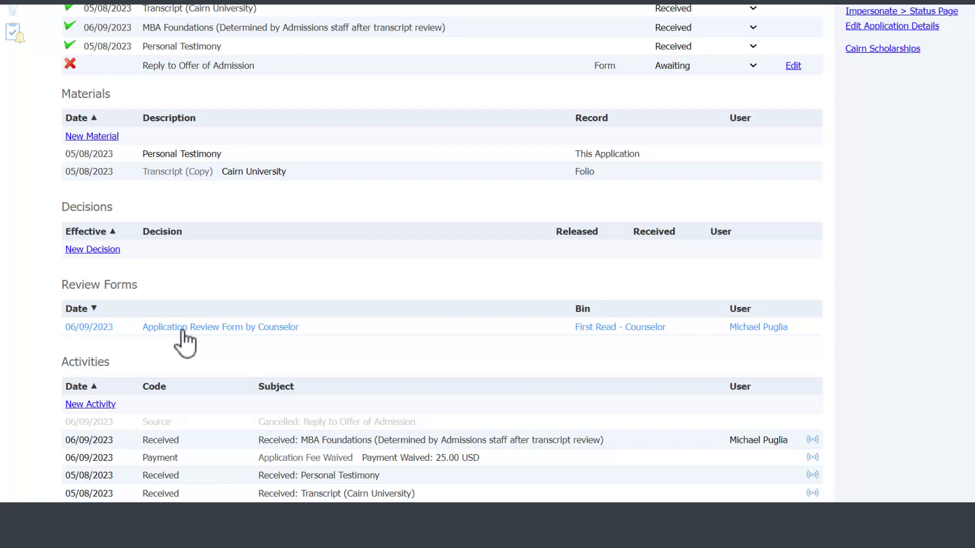
left_click(183, 329)
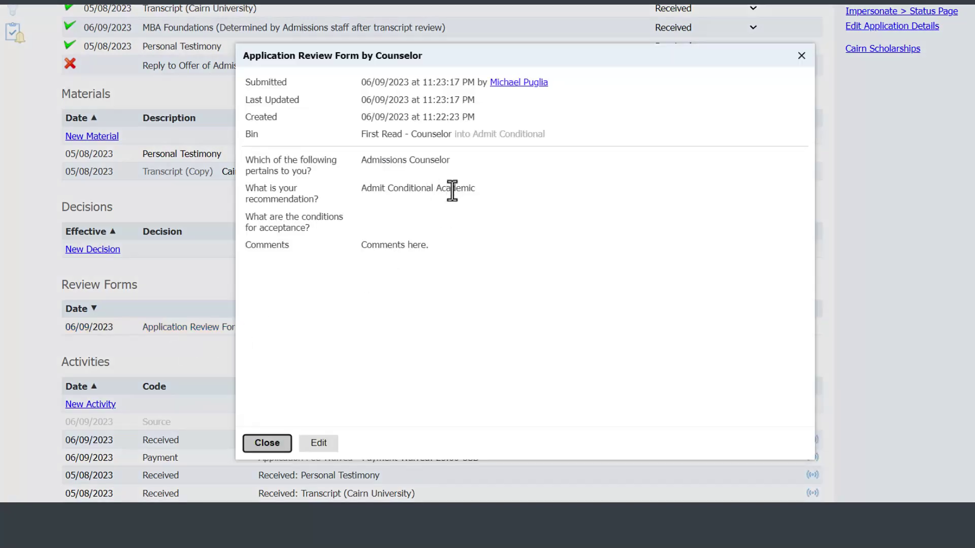
mouse_move(473, 188)
left_mouse_down()
mouse_move(366, 188)
mouse_move(344, 200)
left_mouse_up()
left_click(428, 244)
left_click_drag(475, 188, 359, 191)
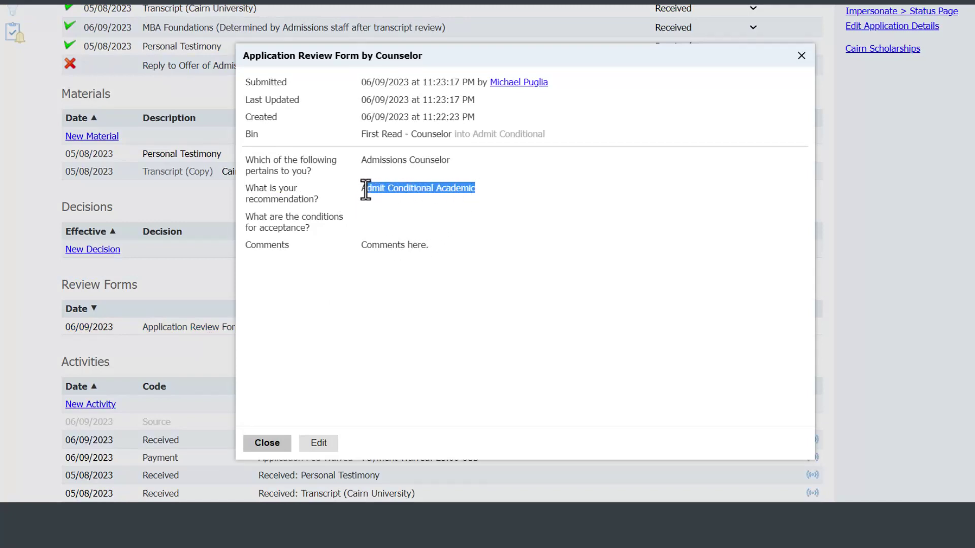
left_click(417, 206)
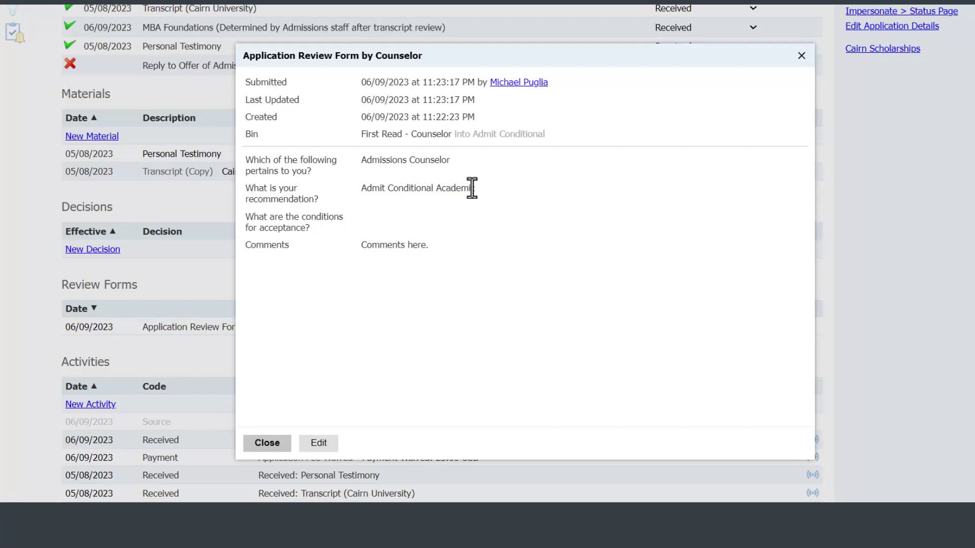
left_click_drag(472, 188, 379, 188)
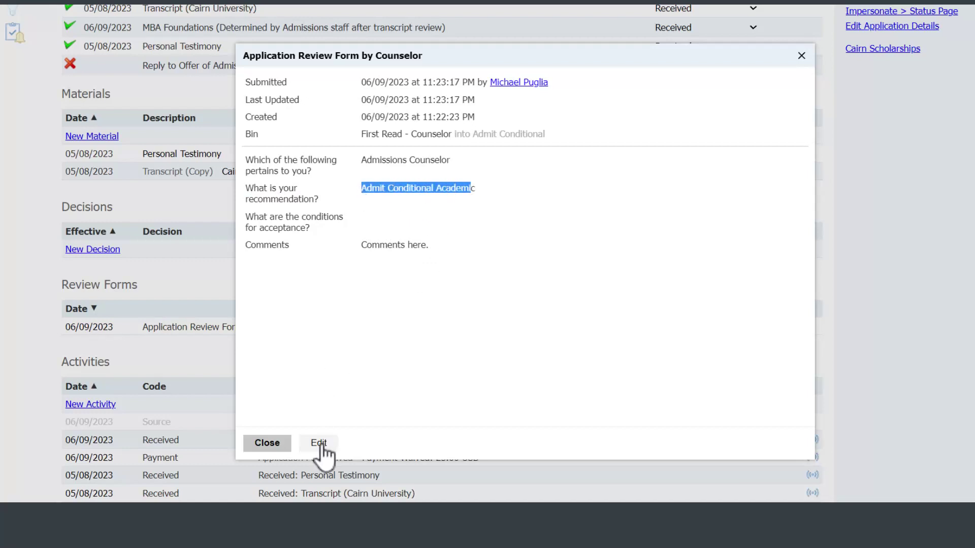
left_click(267, 442)
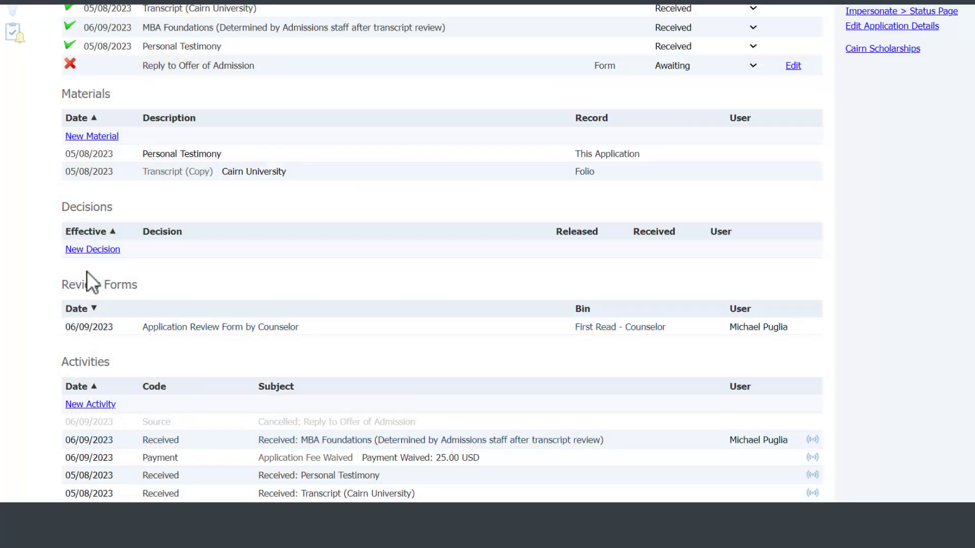
Start a new decision with code Admit, reason Admit Conditional Academic and the default letter.
left_click(93, 250)
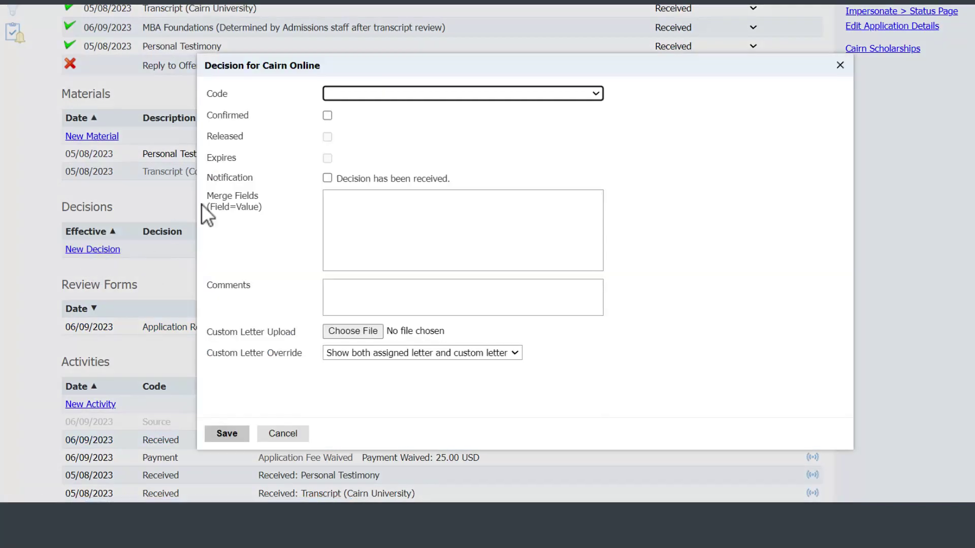
left_click(370, 95)
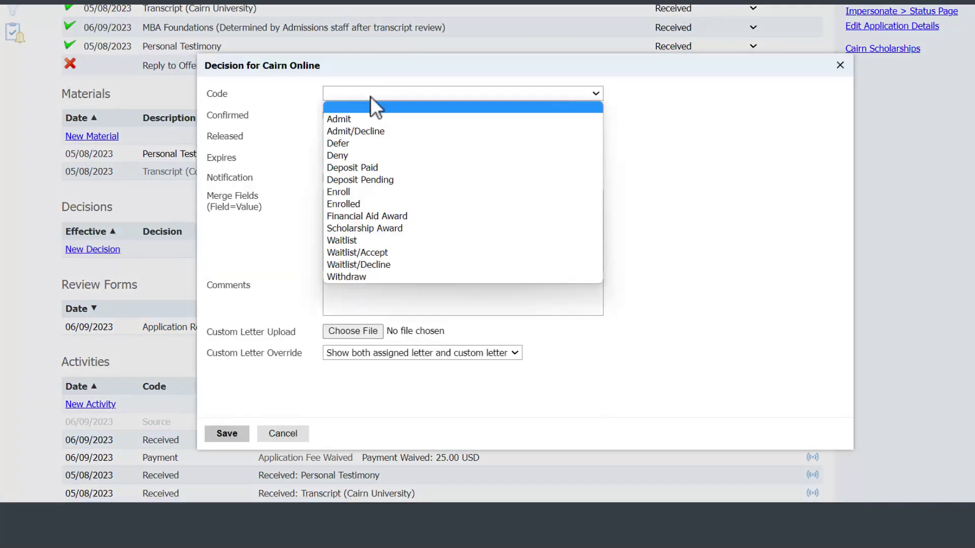
left_click(349, 119)
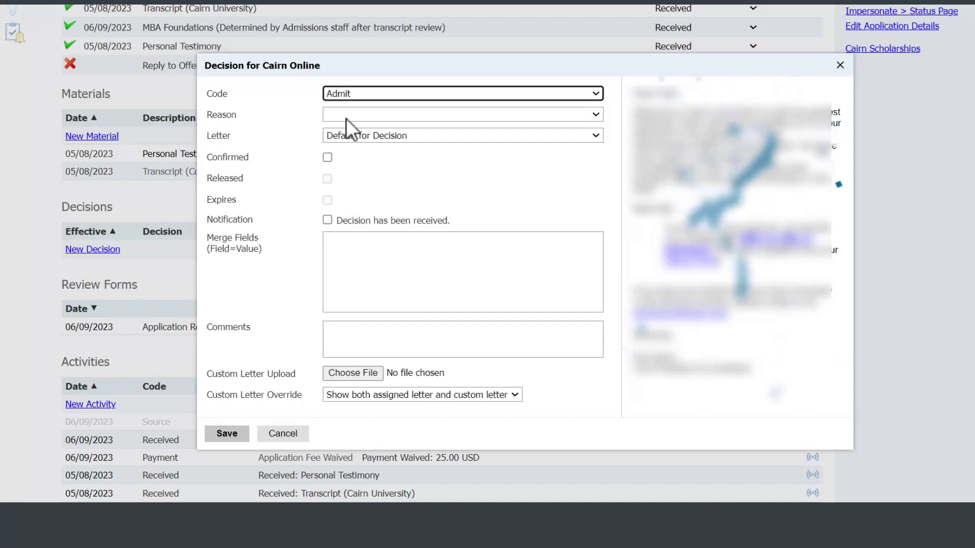
left_click(346, 118)
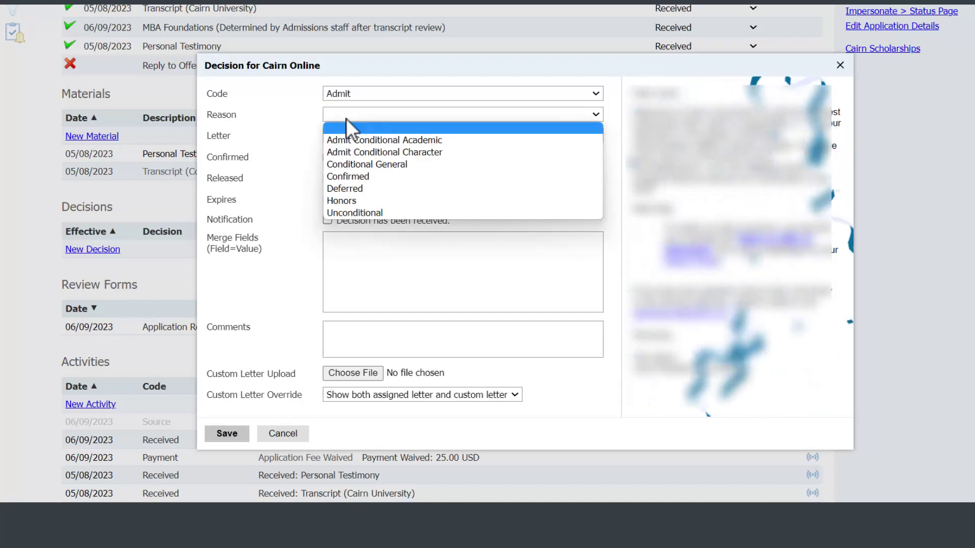
left_click(357, 142)
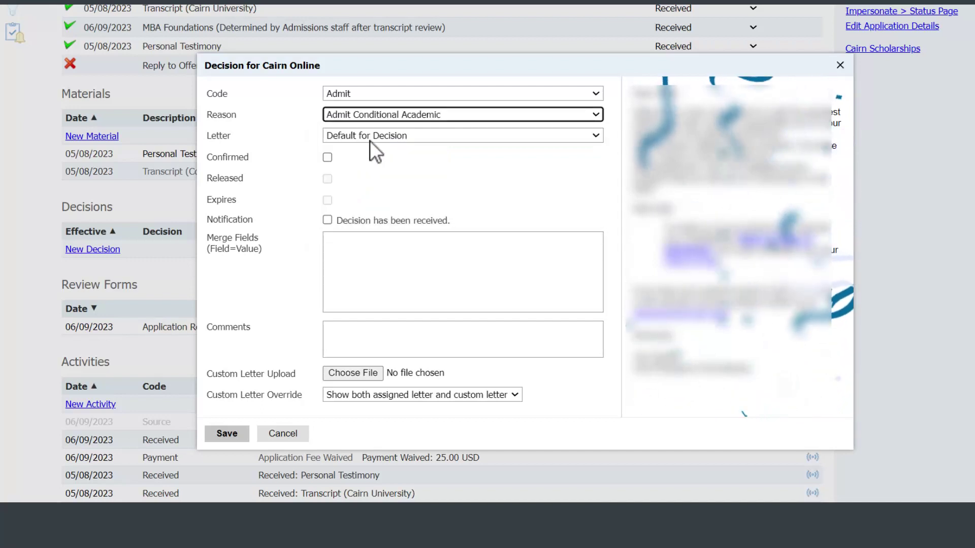
left_click(363, 136)
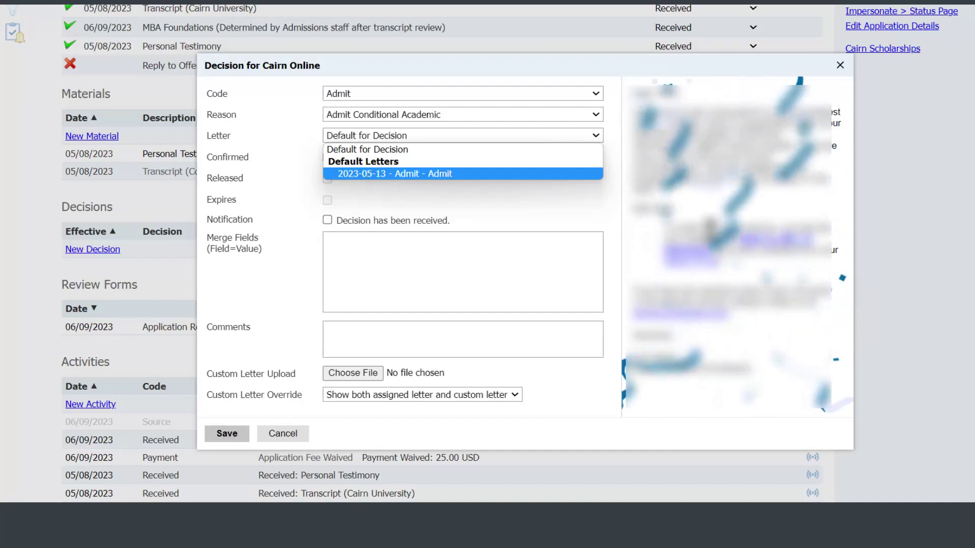
left_click(477, 202)
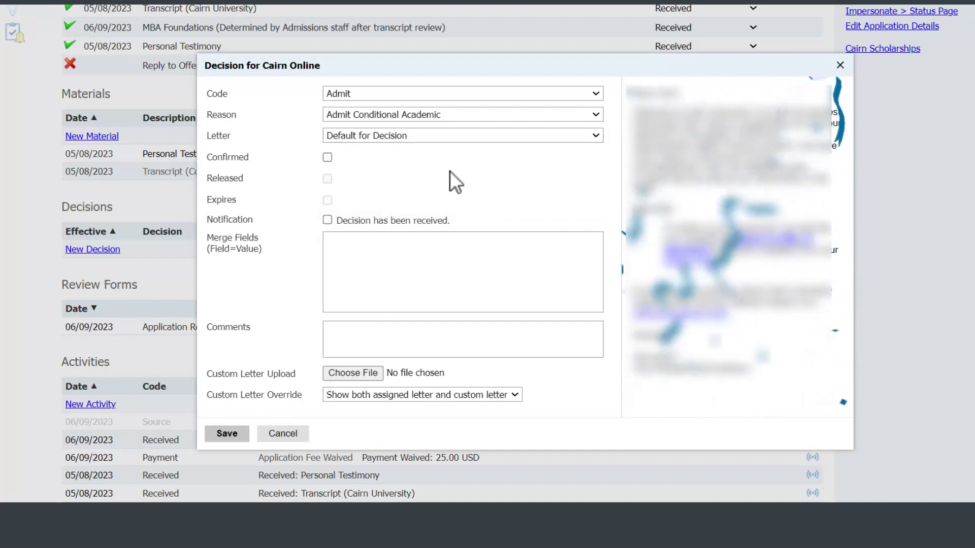
Mark the decision Confirmed and Released with the existing release time and save it.
left_click(328, 157)
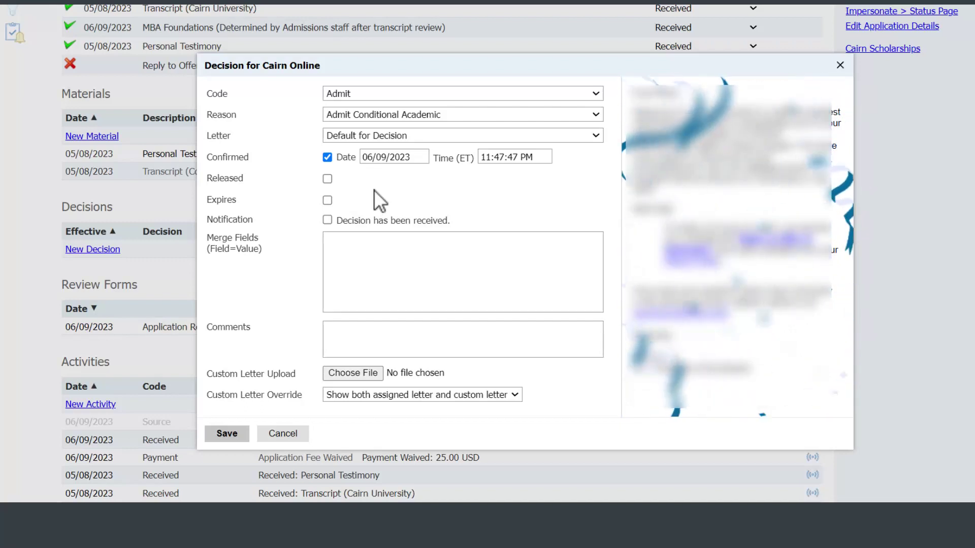
left_click(328, 178)
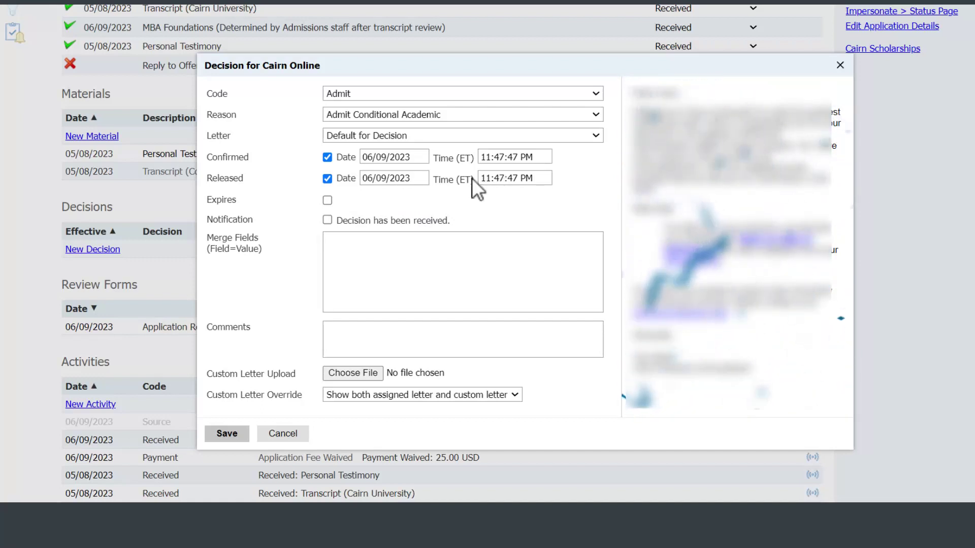
double_click(502, 178)
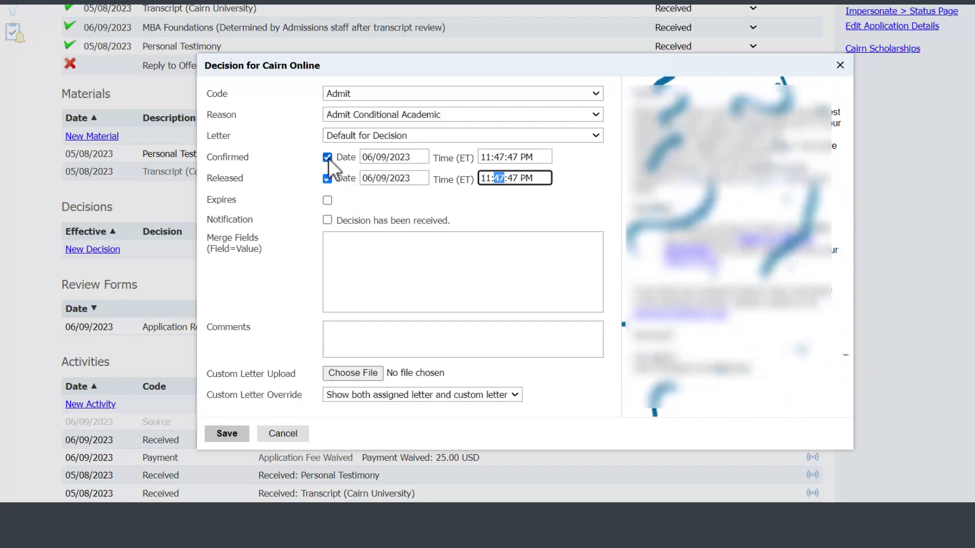
left_click(384, 346)
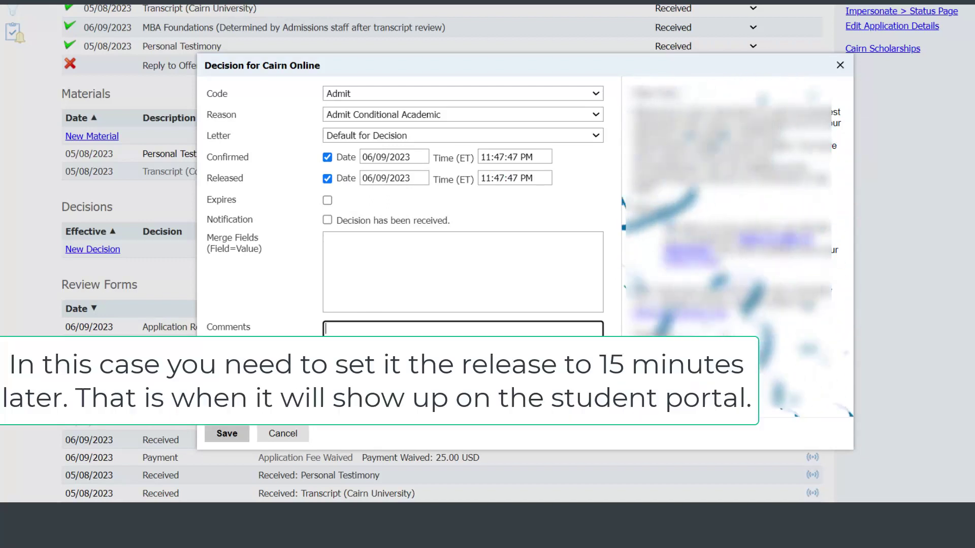
left_click(227, 433)
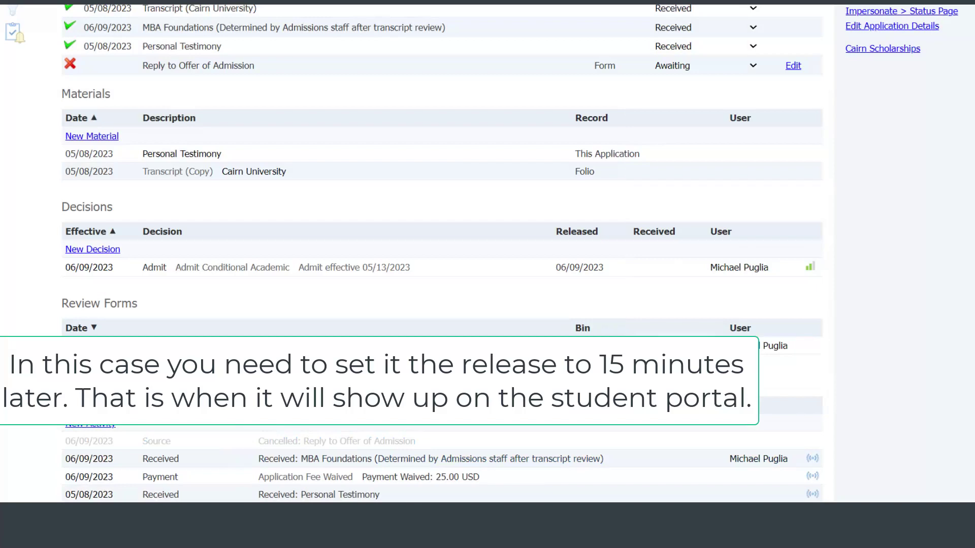
scroll(485, 233, "up", 5)
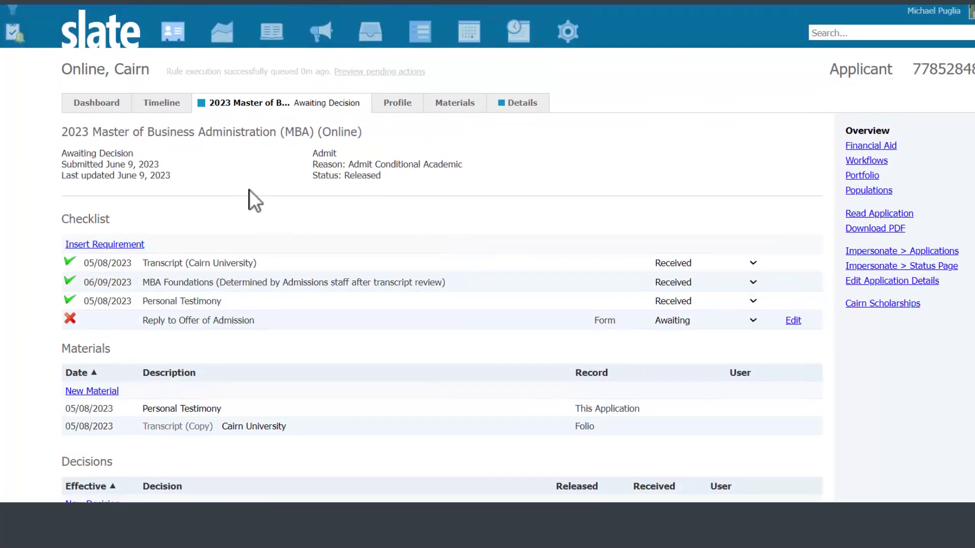
Preview pending rule actions for the 2023 MBA application and begin forcing premature rule execution.
left_click(369, 76)
left_click(331, 114)
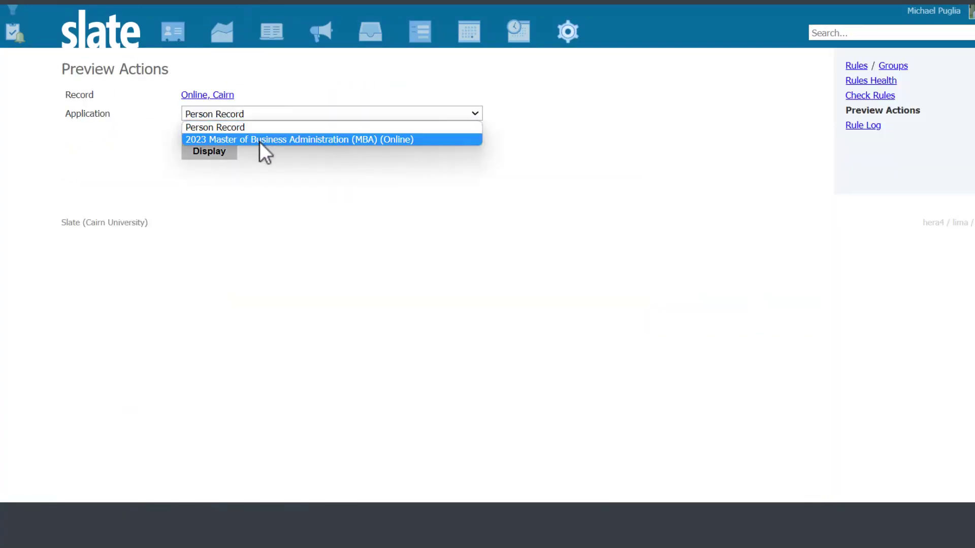
left_click(260, 141)
left_click(218, 160)
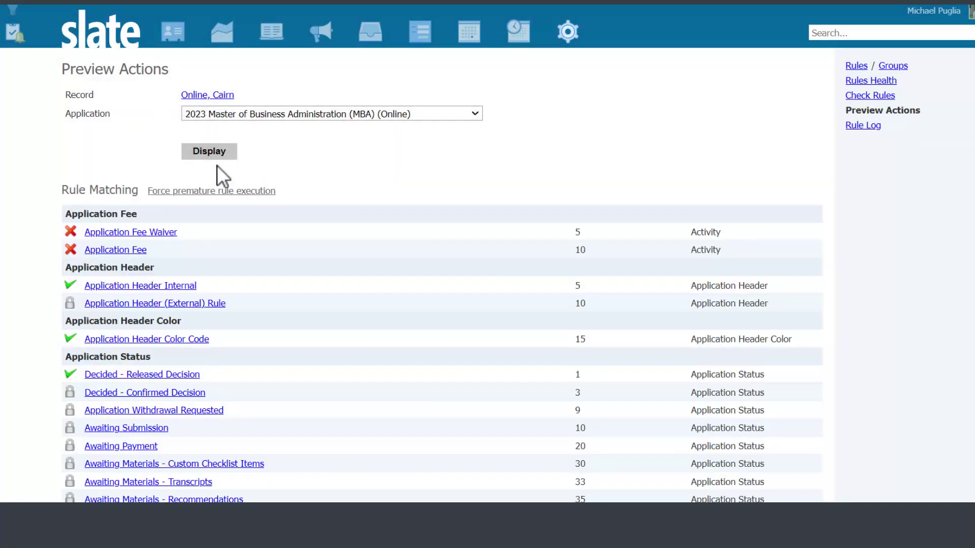
left_click(184, 191)
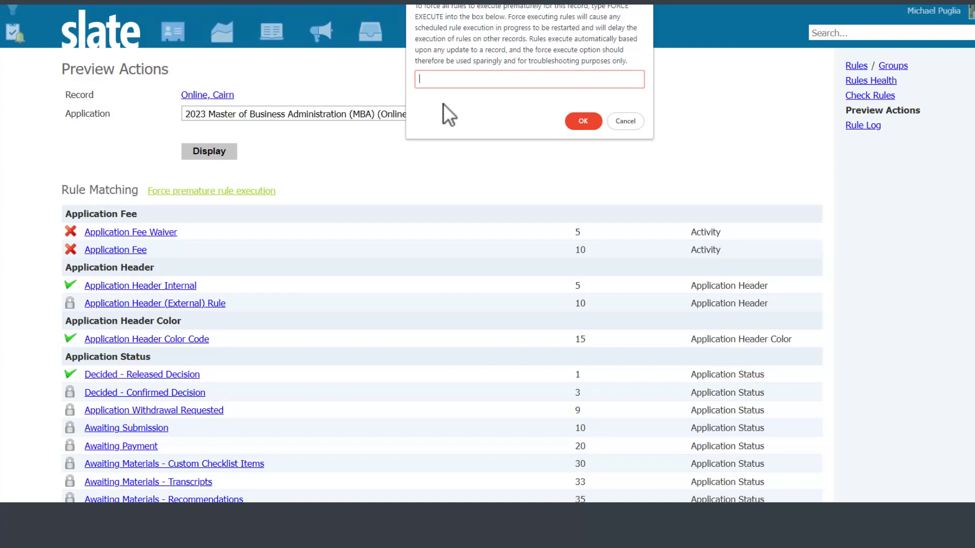
Paste the FORCE EXECUTE phrase into the confirmation box and force the rules to run.
left_click(610, 10)
left_click_drag(609, 8, 444, 17)
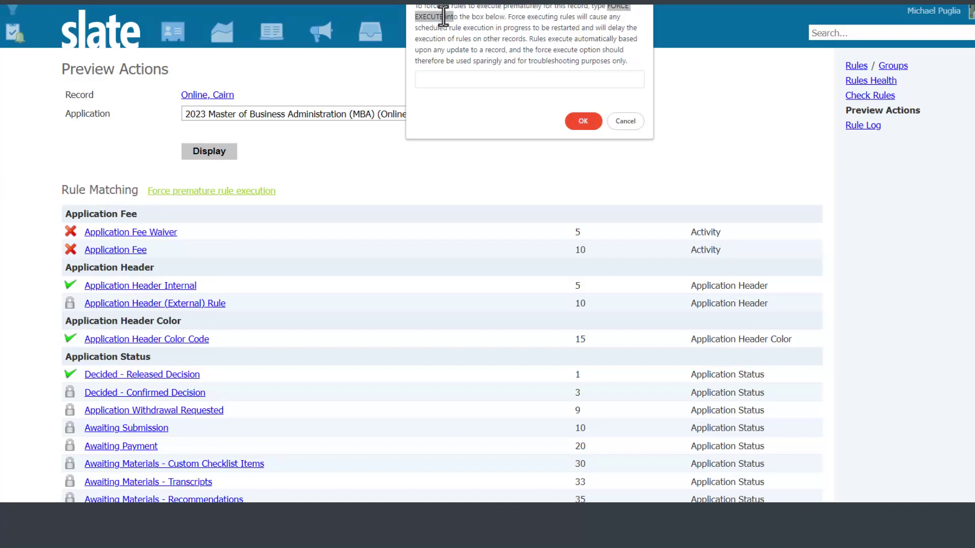
key("ctrl+c")
left_click(447, 89)
key("ctrl+v")
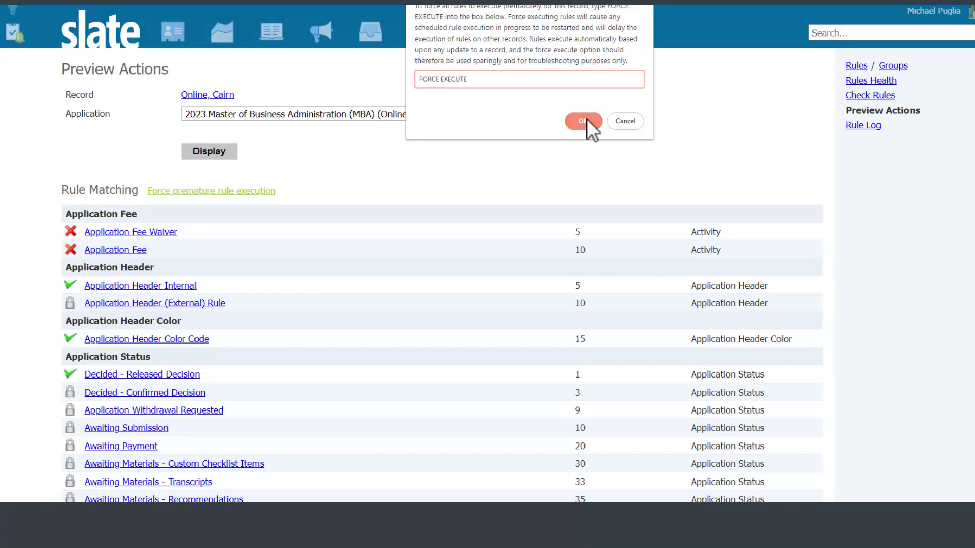
left_click(584, 121)
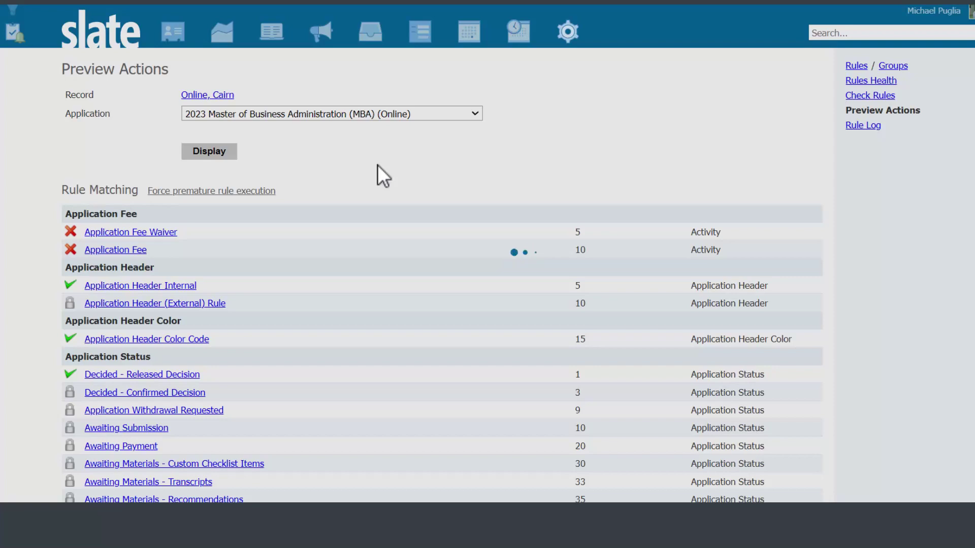
Dismiss the rules-executed message and return to the applicant's 2023 MBA application.
left_click(625, 31)
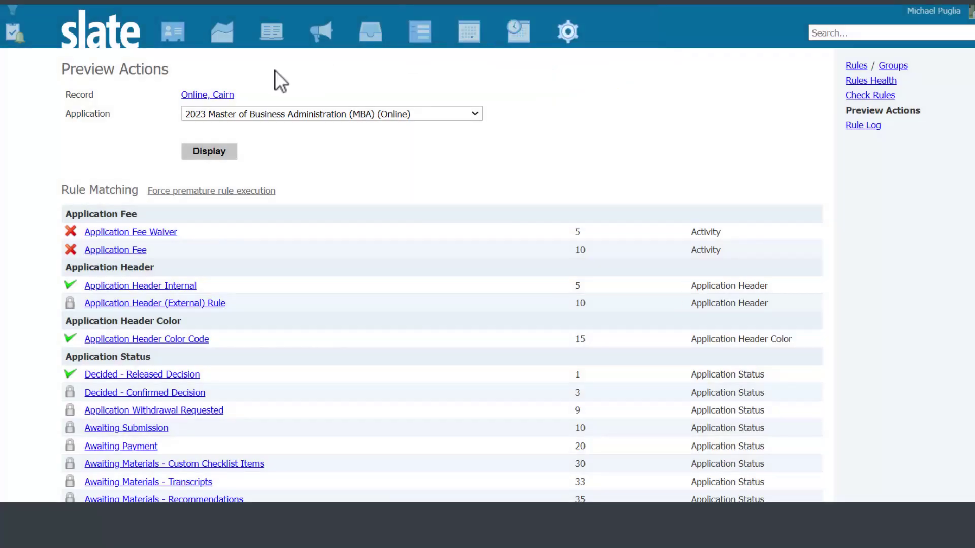
left_click(219, 96)
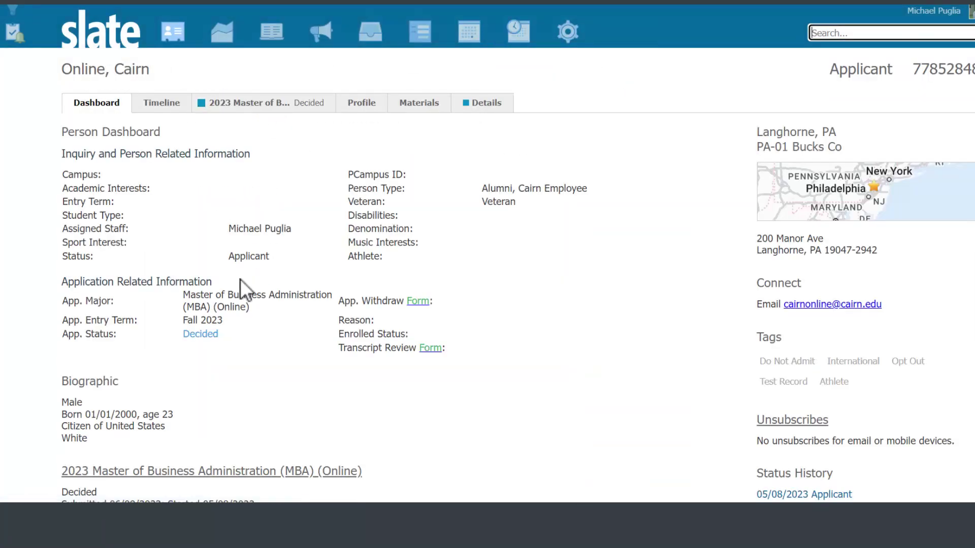
left_click(291, 470)
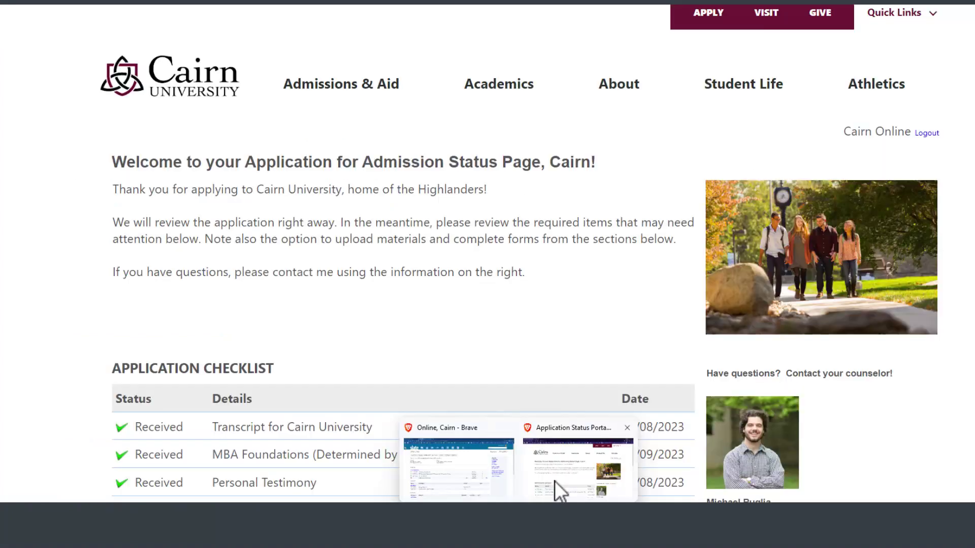
Reload the applicant status portal and view the newly posted status update.
left_click(554, 480)
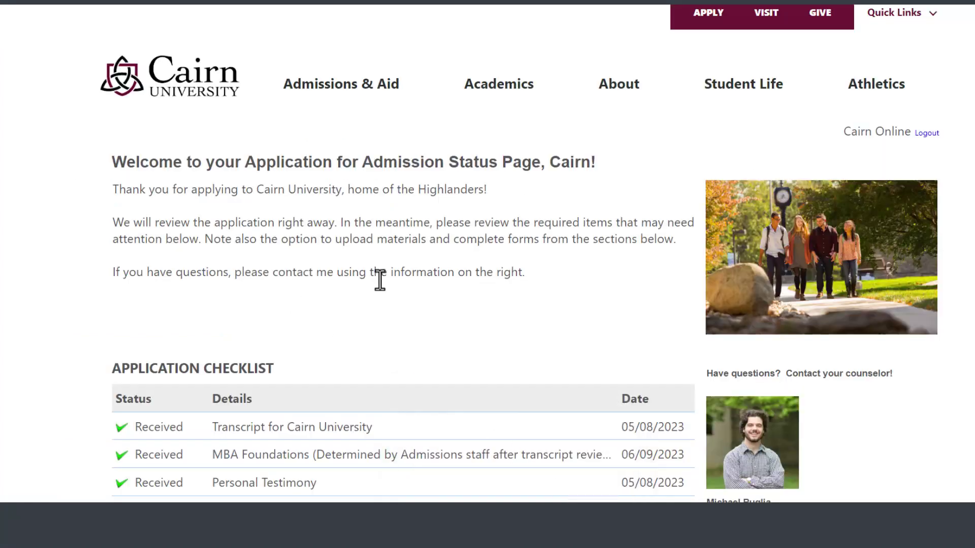
left_click_drag(911, 132, 852, 133)
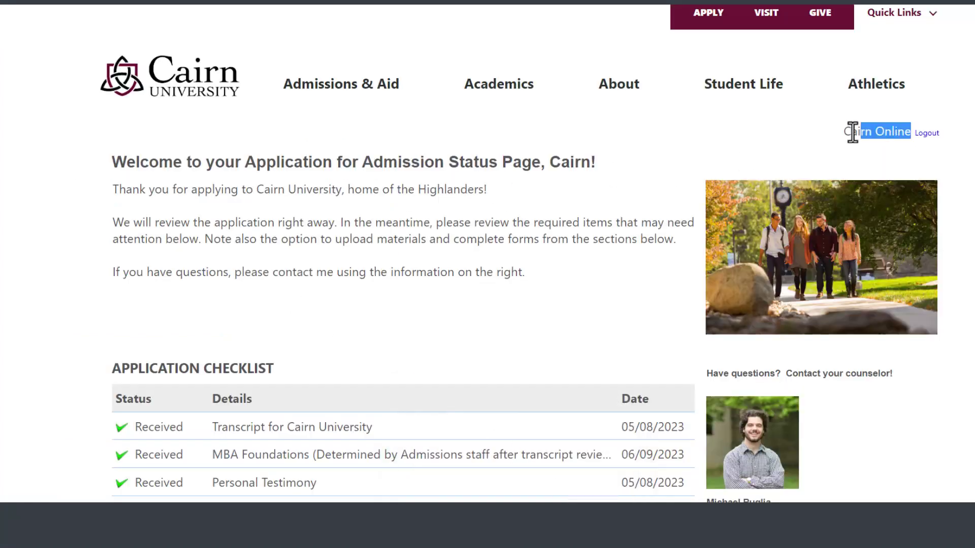
right_click(527, 305)
left_click(555, 335)
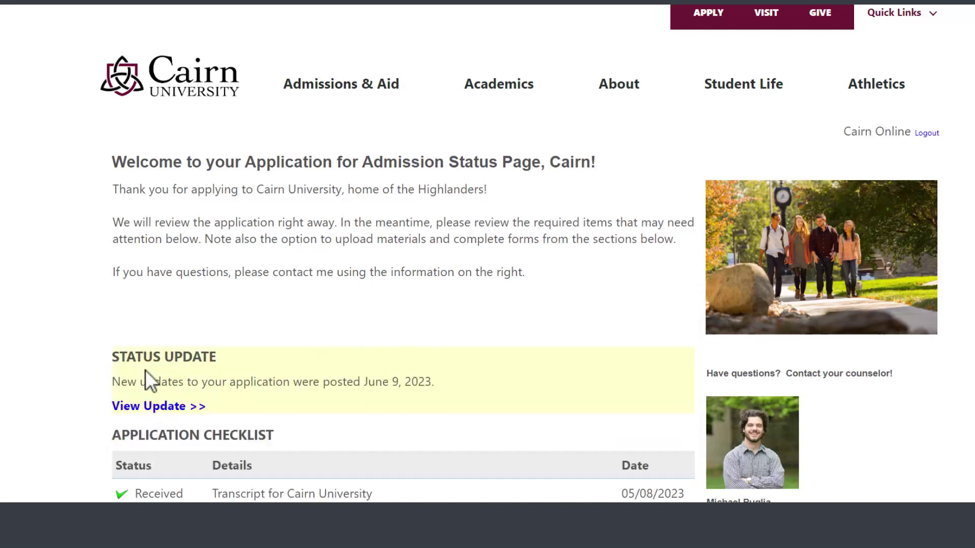
left_click(171, 415)
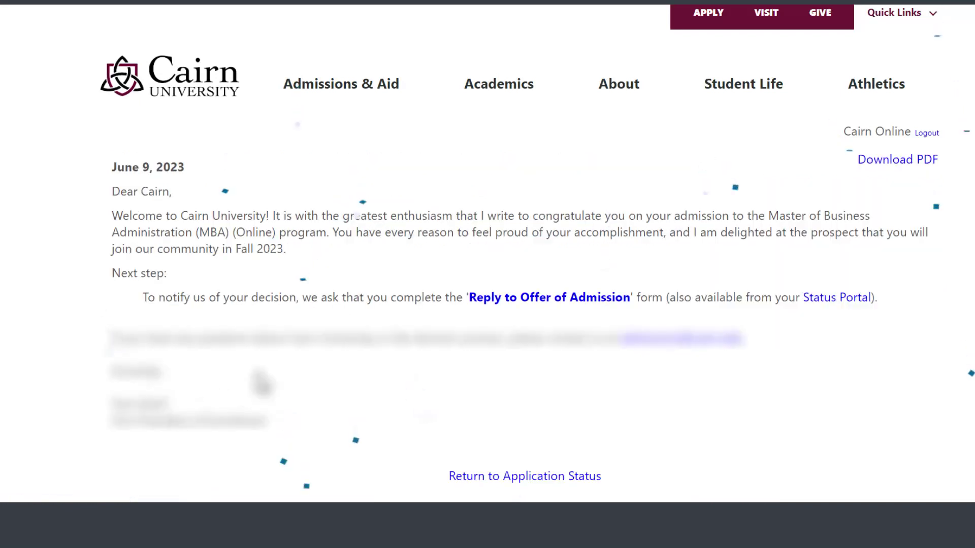
Review the MBA admit letter's greeting, congratulatory paragraph and Next step heading.
left_click_drag(139, 216, 157, 250)
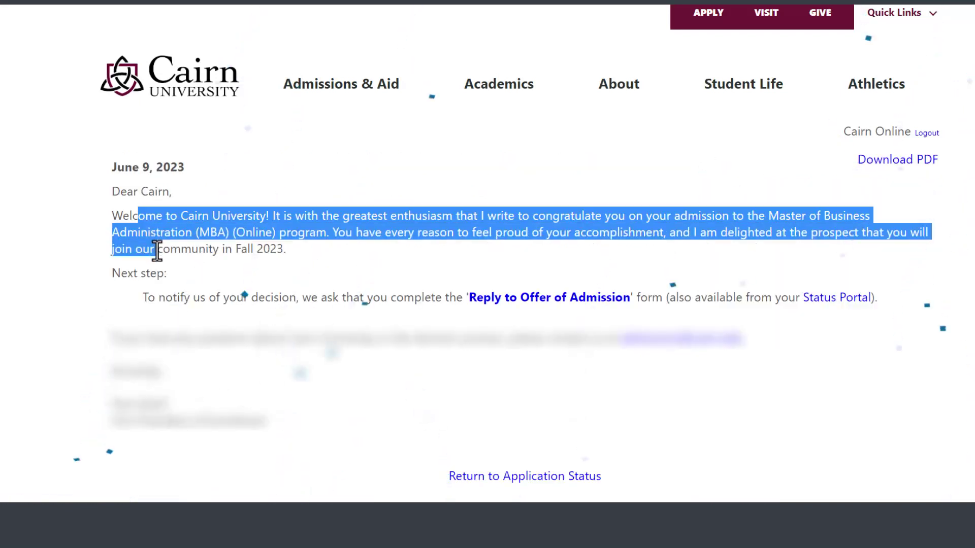
left_click_drag(170, 191, 144, 192)
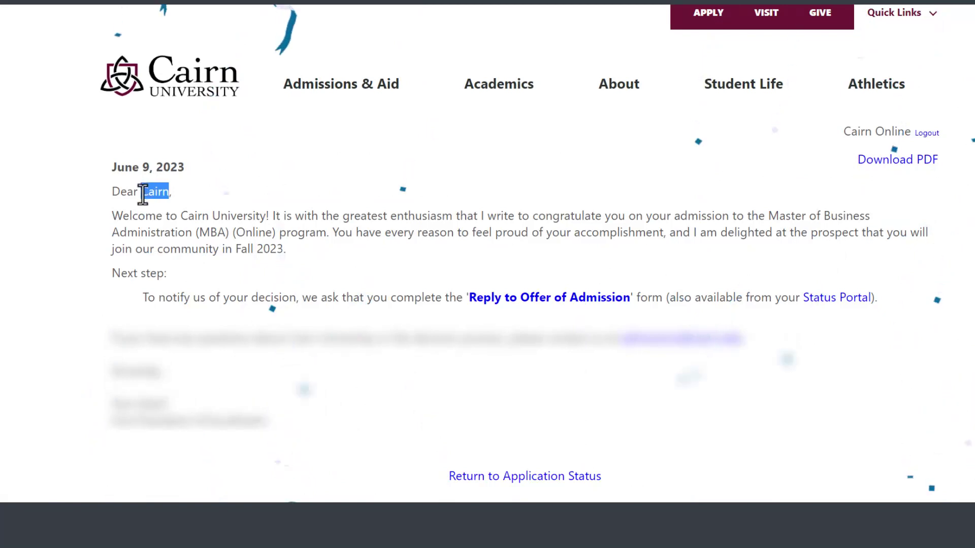
left_click_drag(168, 273, 115, 274)
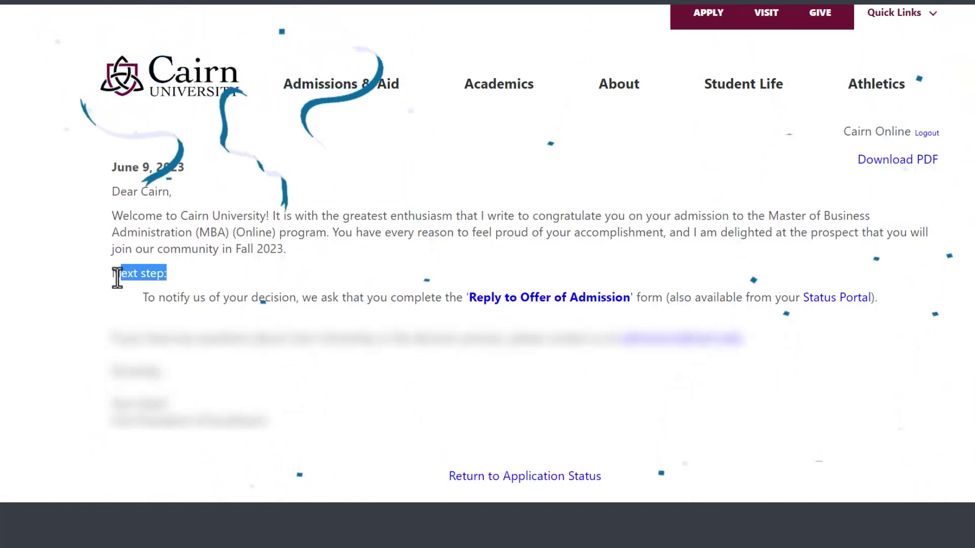
left_click(149, 280)
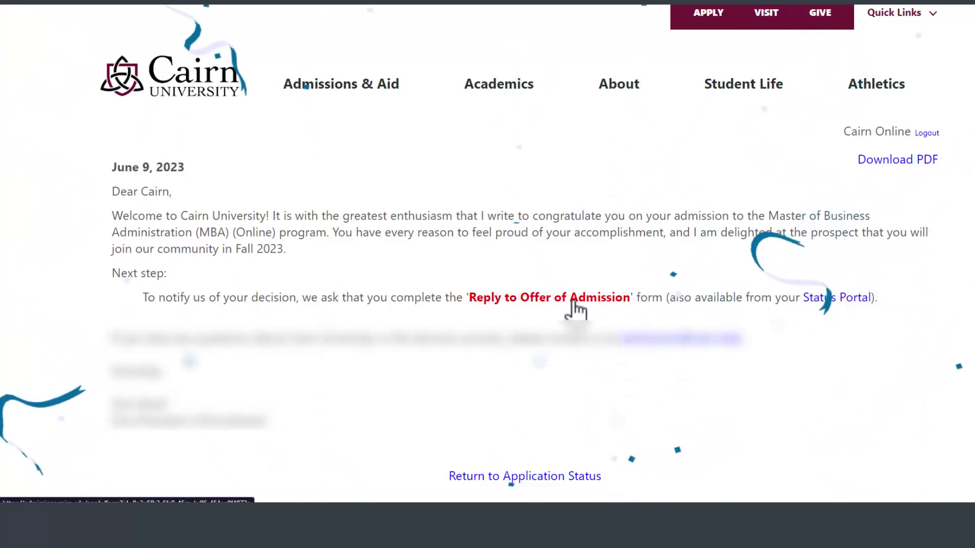
Reply to the offer of admission with I ACCEPT, submit it, and go to the 150.00 USD deposit payment.
left_click(576, 301)
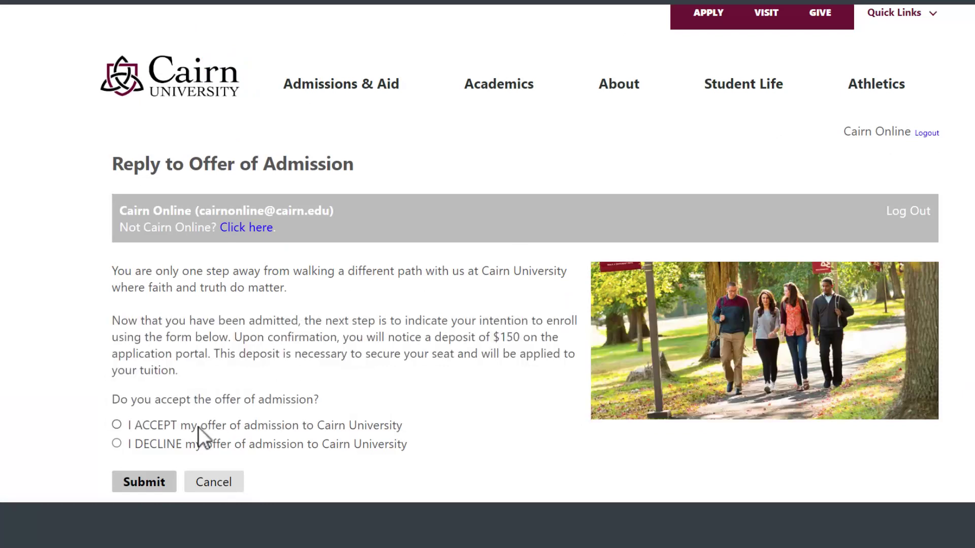
left_click(117, 443)
scroll(217, 419, "down", 3)
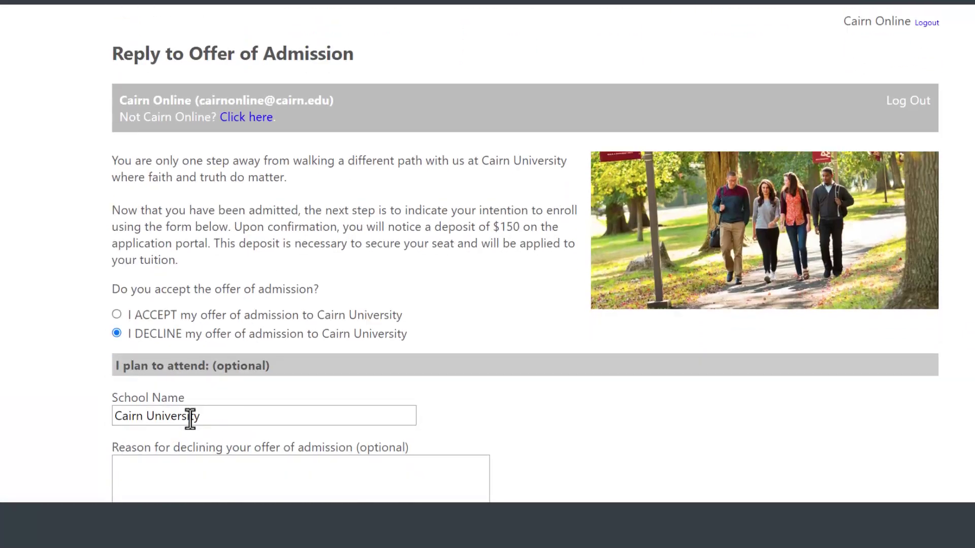
scroll(174, 430, "down", 1)
left_click(160, 402)
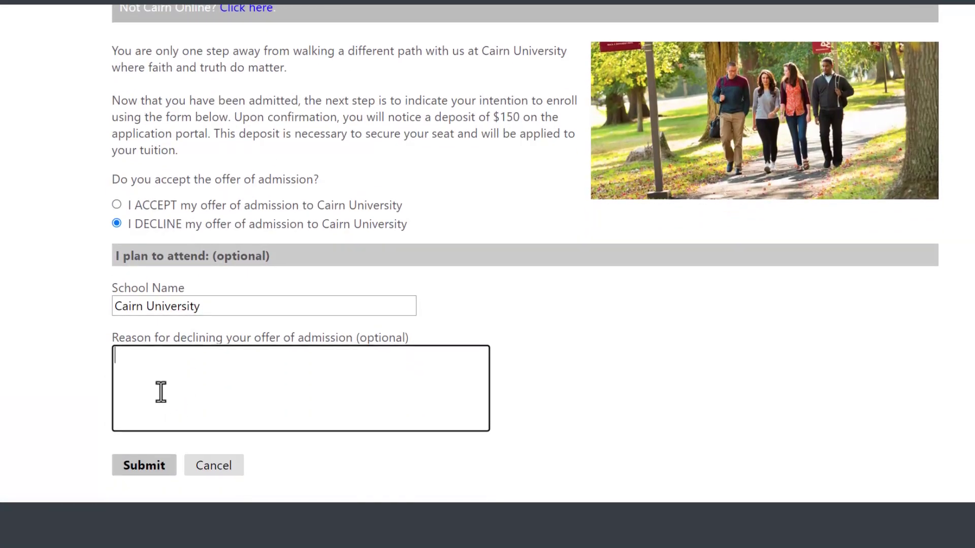
scroll(161, 392, "up", 1)
left_click(116, 260)
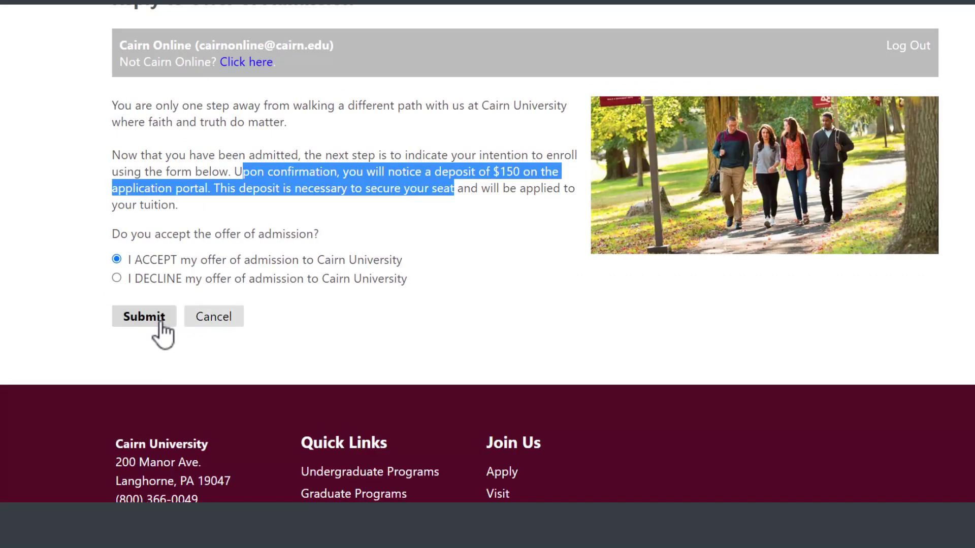
left_click(144, 317)
scroll(343, 351, "down", 2)
scroll(343, 350, "down", 4)
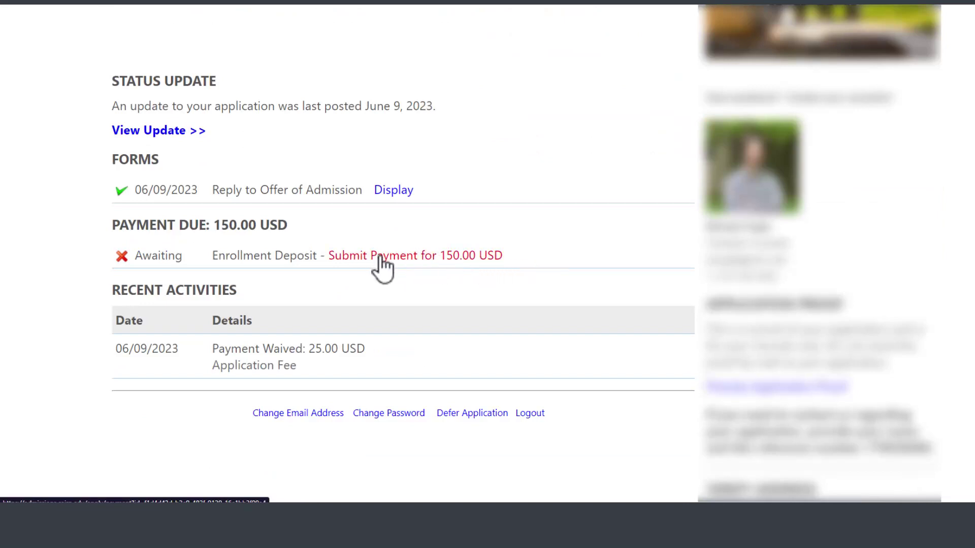
left_click(410, 259)
scroll(424, 298, "up", 3)
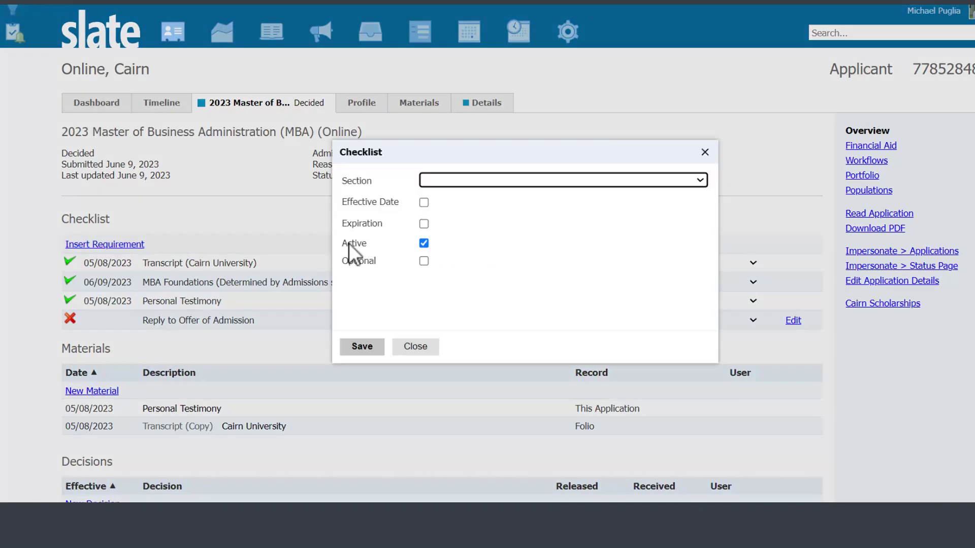
Close the checklist item editor and view the 150.00 USD enrollment deposit Payment Due activity.
left_click(415, 347)
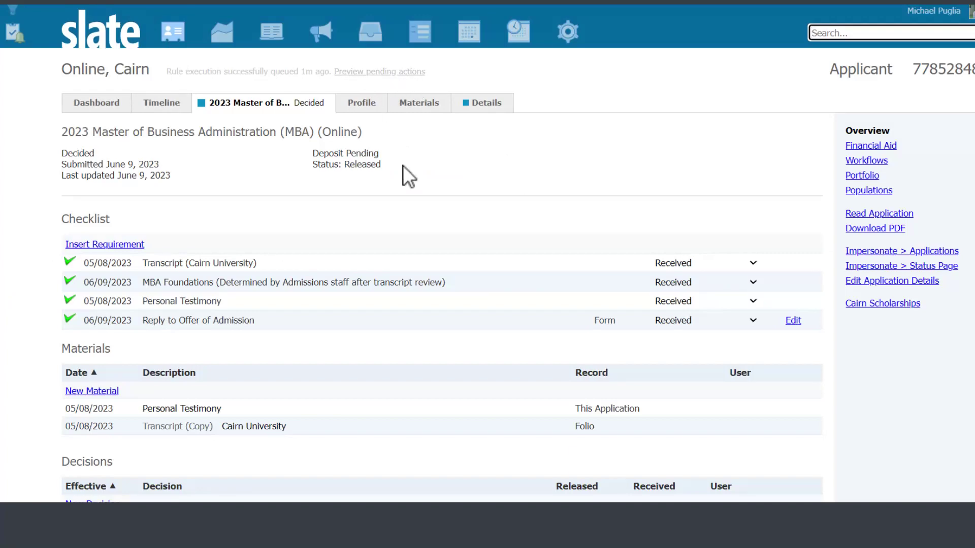
scroll(295, 327, "down", 3)
scroll(294, 327, "down", 3)
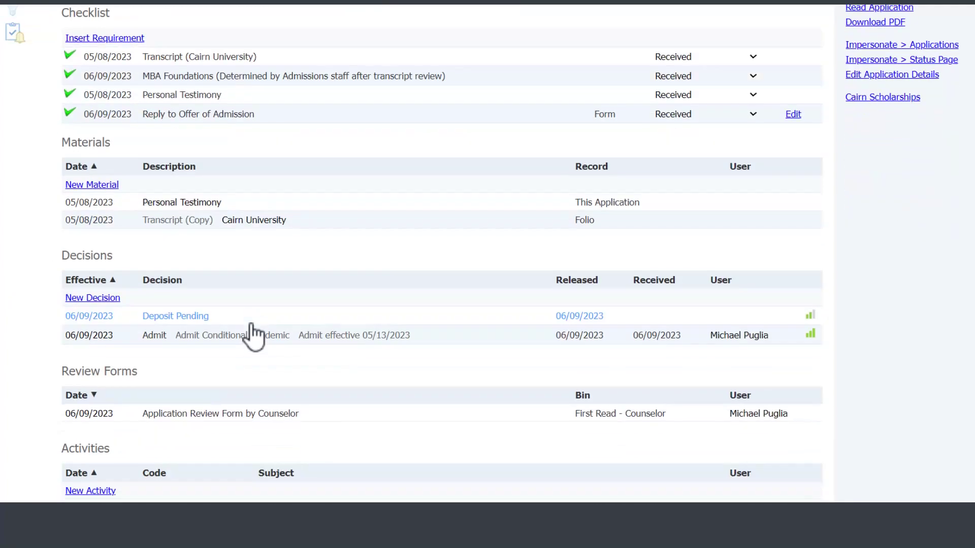
scroll(324, 371, "down", 3)
scroll(323, 371, "down", 2)
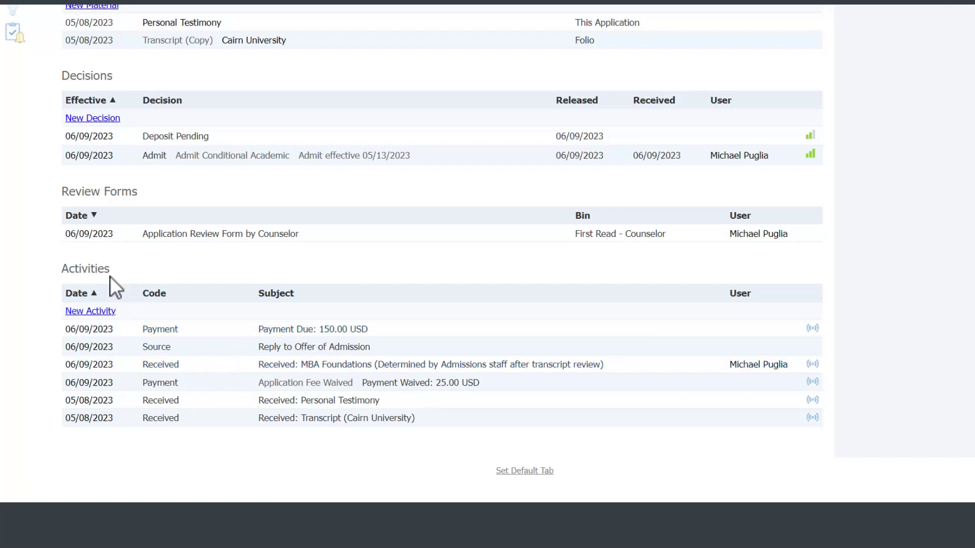
left_click(313, 329)
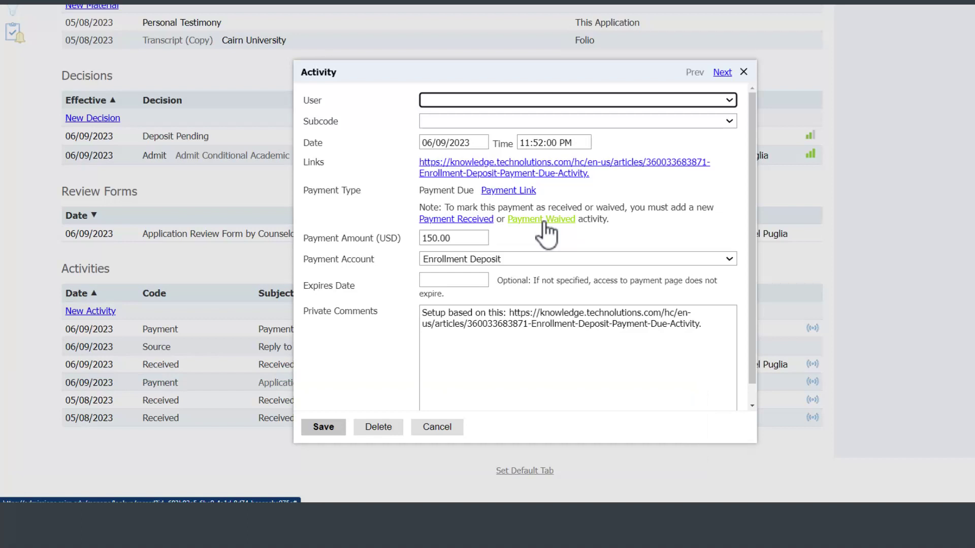
Save a Payment Waived activity for the 150.00 USD deposit with a private comment.
left_click(547, 221)
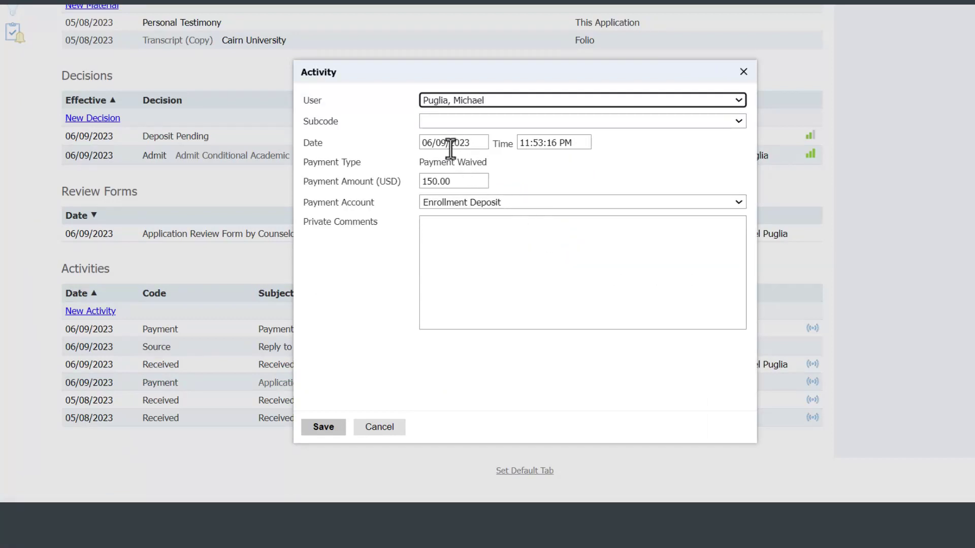
left_click(472, 246)
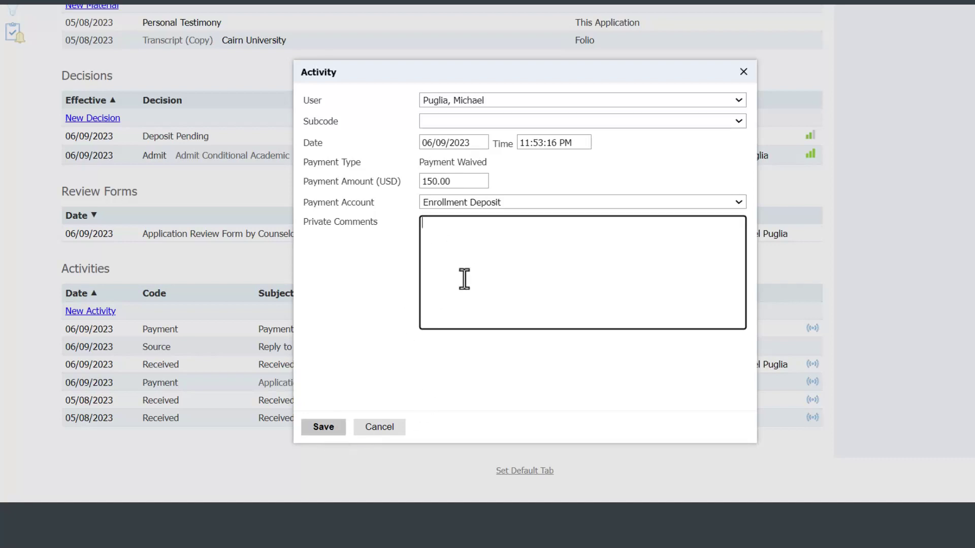
type("Grad student. No deposit needed.")
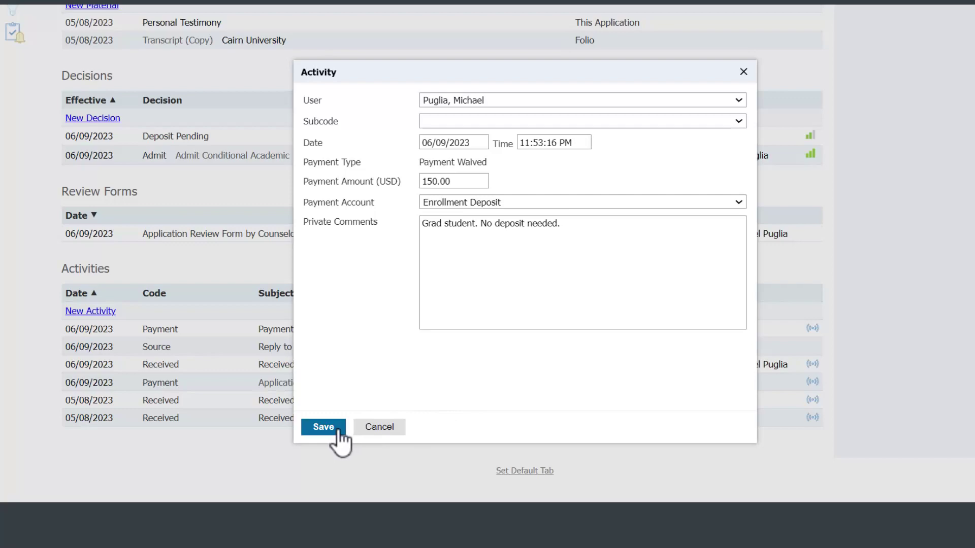
left_click(323, 426)
scroll(438, 377, "up", 5)
scroll(438, 378, "up", 5)
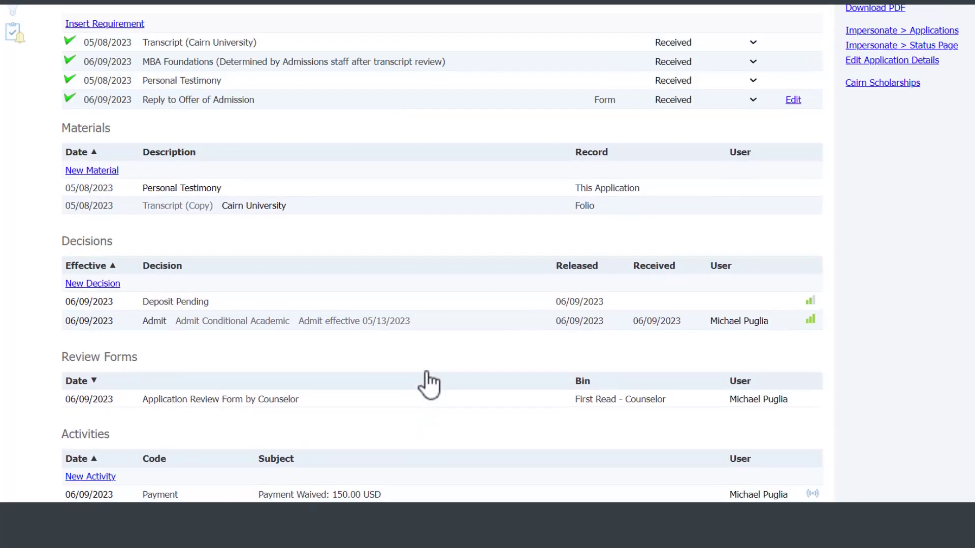
scroll(431, 379, "up", 5)
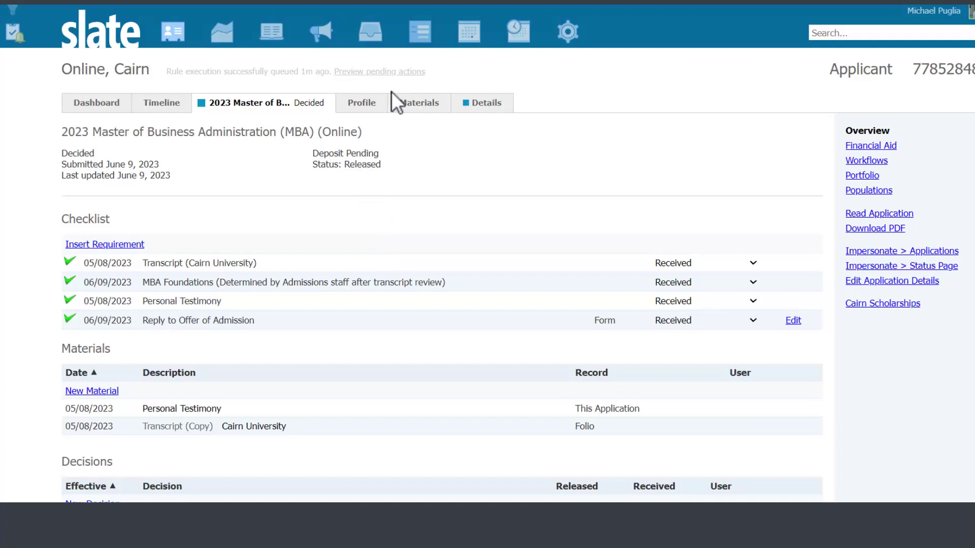
Run the rules for the 2023 MBA (Online) application, dismiss the confirmation and return to the record.
left_click(379, 73)
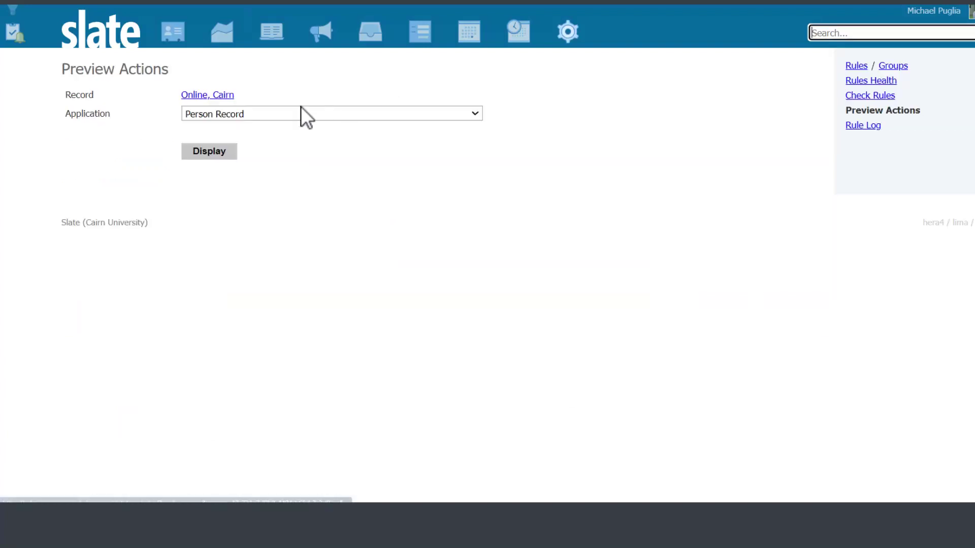
left_click(331, 114)
left_click(290, 135)
left_click(208, 153)
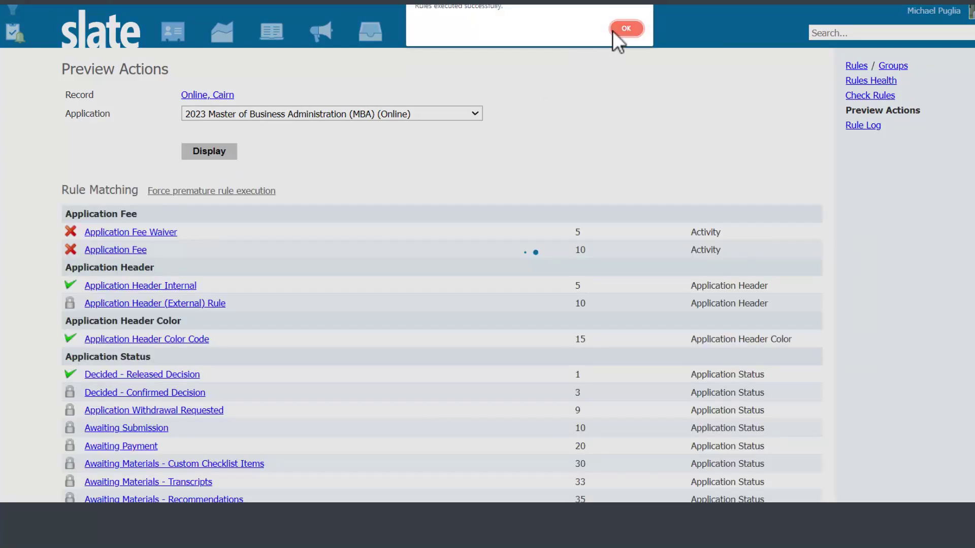
left_click(626, 29)
left_click(207, 94)
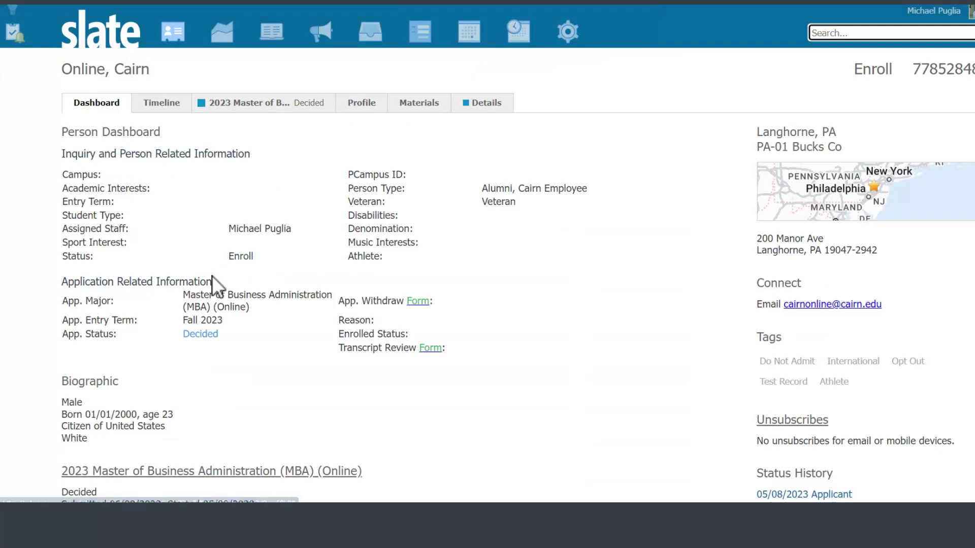
scroll(265, 362, "down", 1)
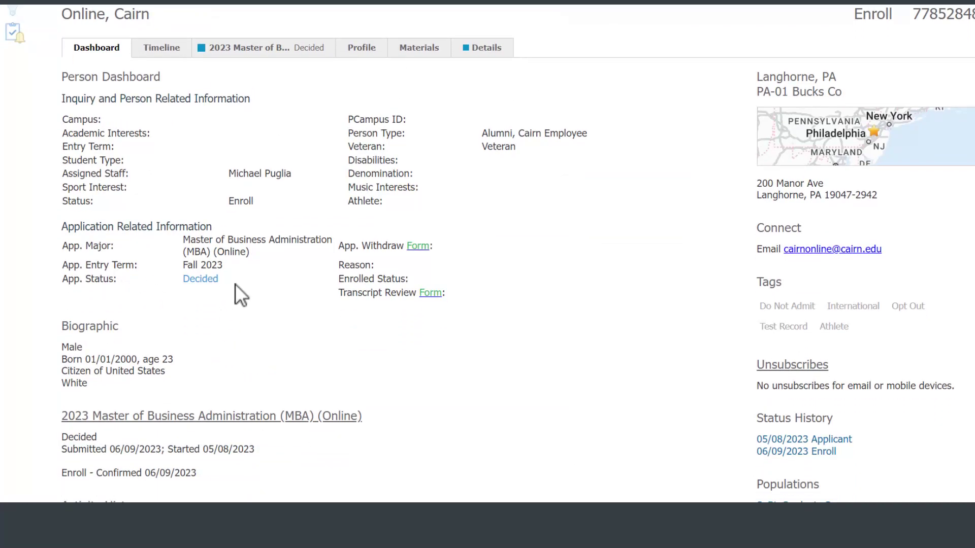
View the 2023 MBA application and highlight its Decided, Enroll and Confirmed statuses.
left_click_drag(221, 279, 182, 278)
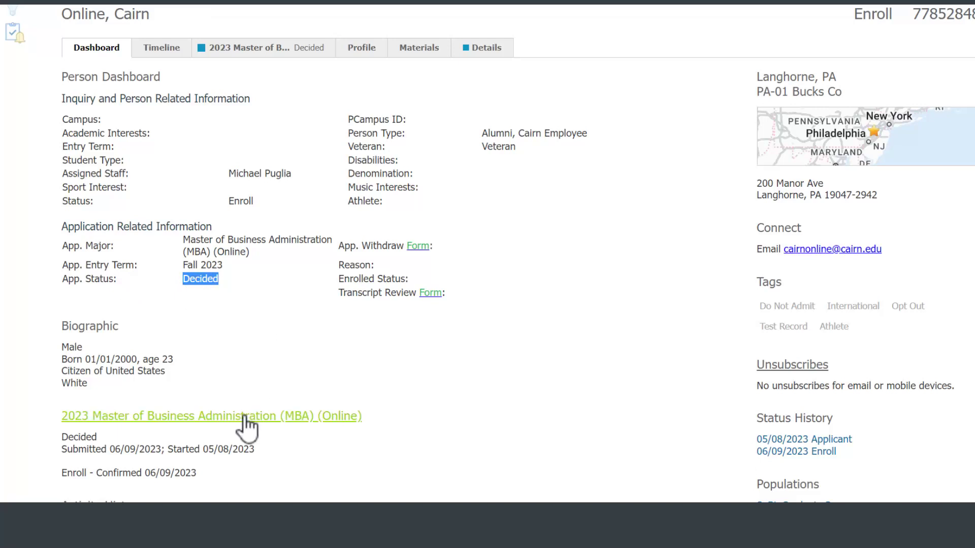
left_click(248, 417)
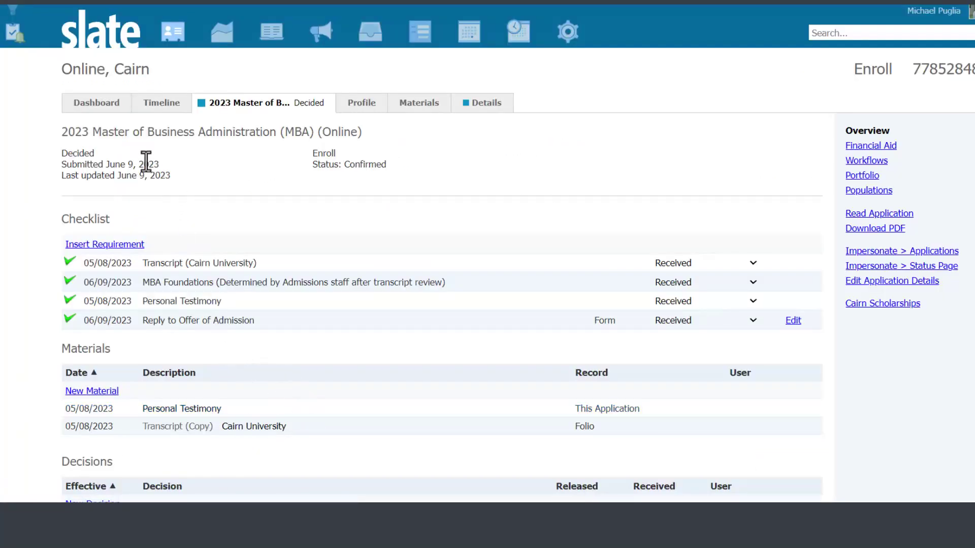
left_click_drag(95, 153, 65, 153)
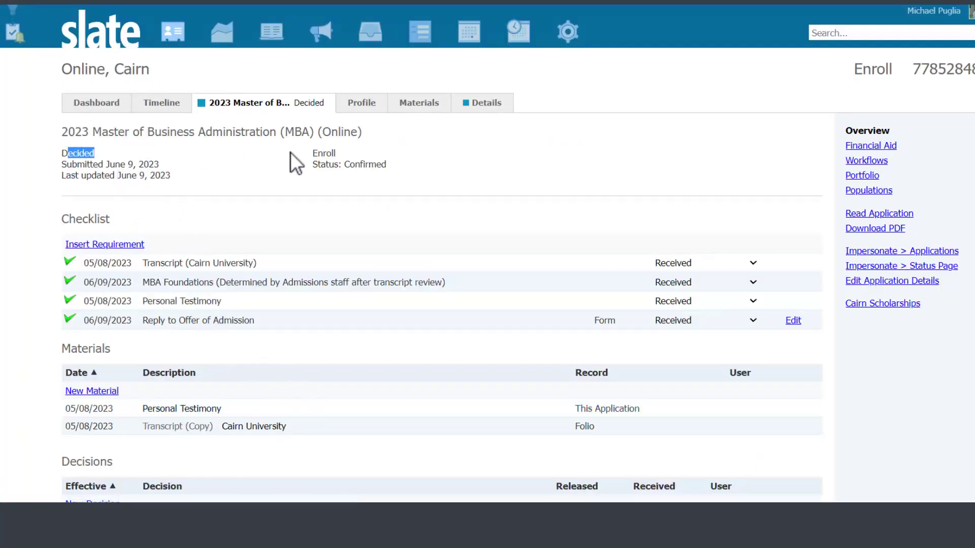
left_click_drag(337, 153, 314, 154)
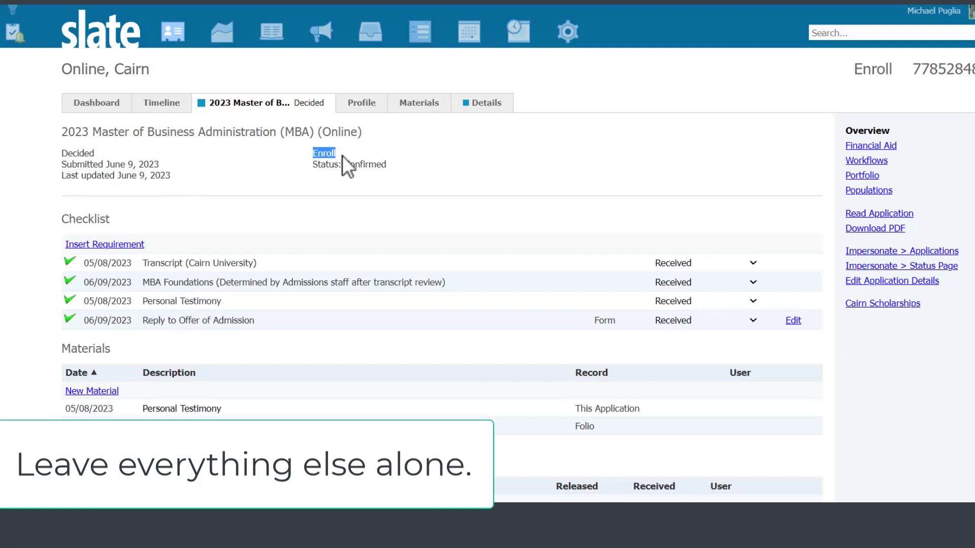
left_click_drag(336, 154, 314, 153)
left_click(366, 166)
double_click(367, 167)
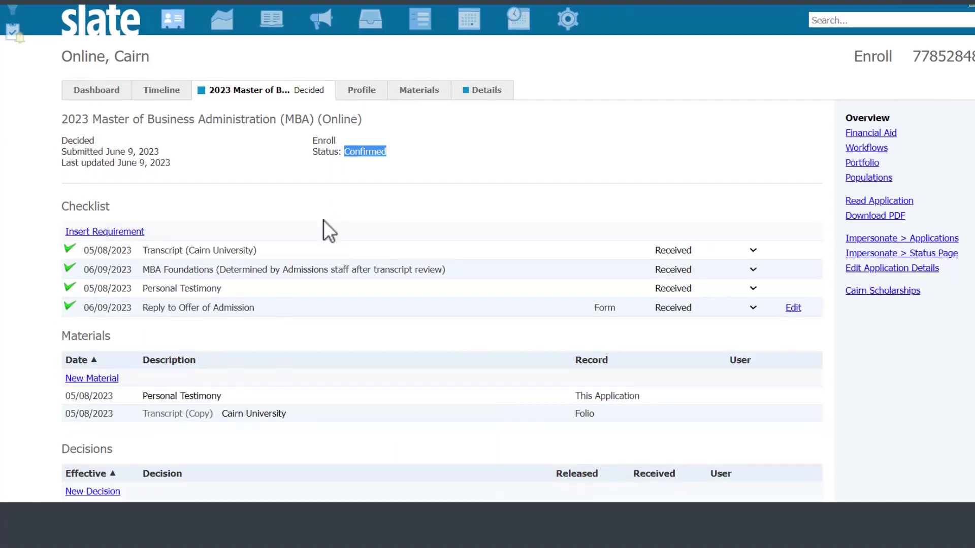
scroll(323, 221, "down", 2)
scroll(334, 218, "down", 3)
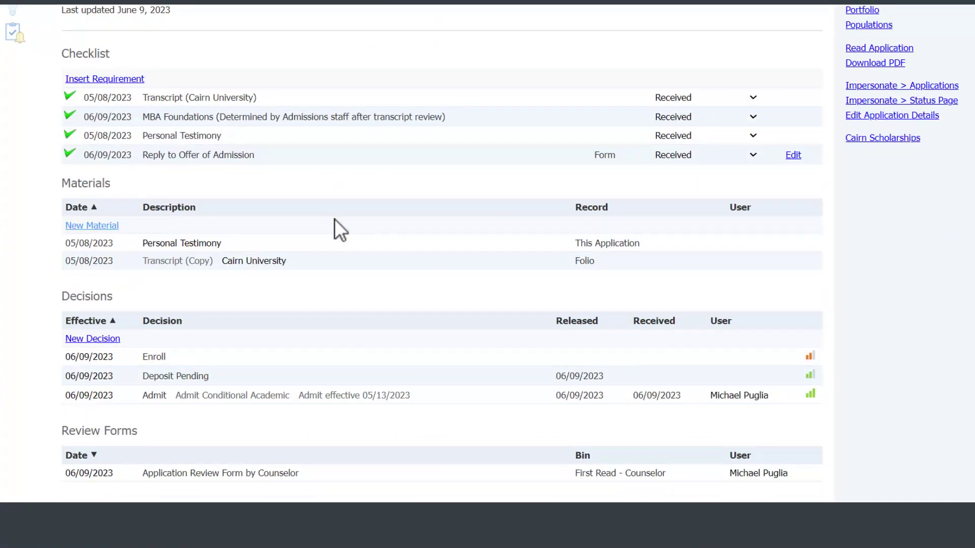